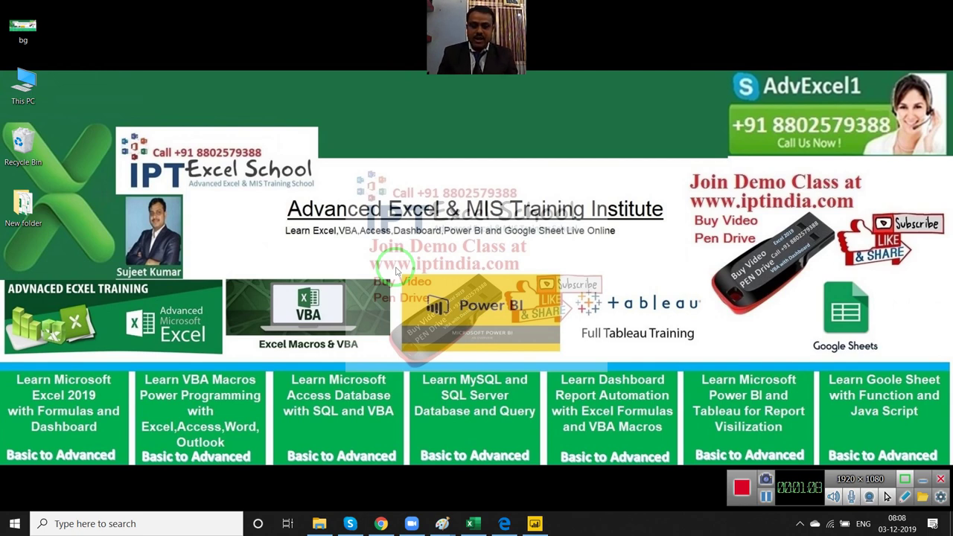
# Restore the Power BI Desktop window showing the Sales Report 2019 page
pyautogui.click(535, 523)
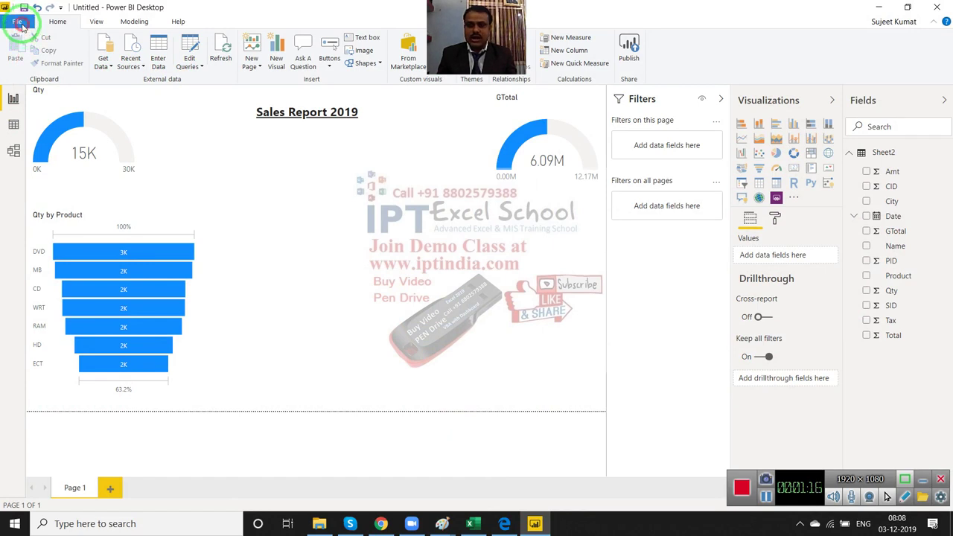
# Open and dismiss the File menu, then minimize the Power BI report window
pyautogui.click(17, 22)
pyautogui.moveTo(75, 191)
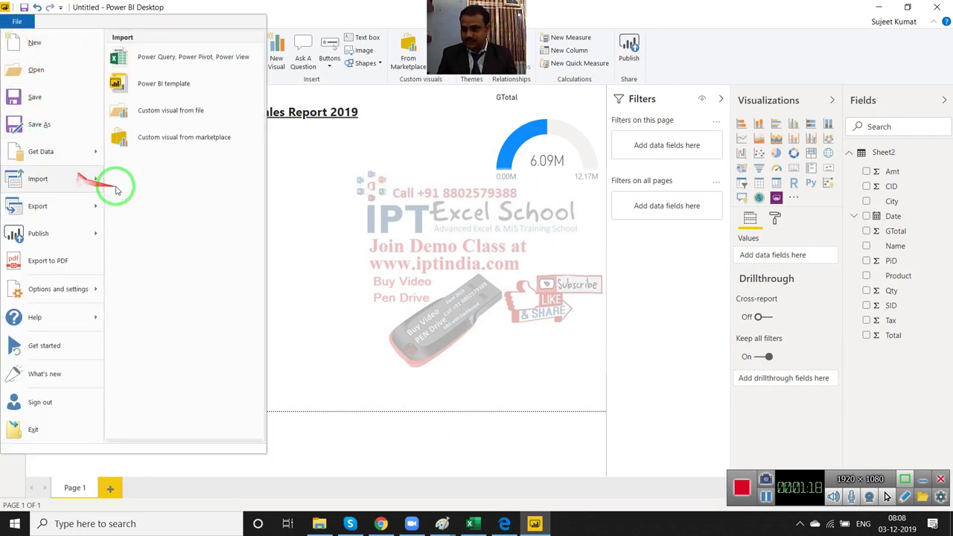
pyautogui.click(362, 256)
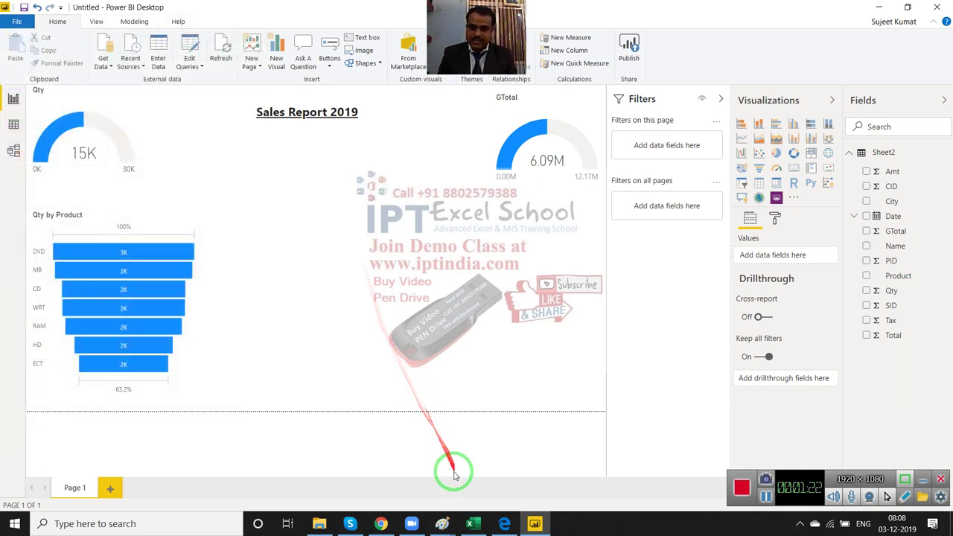
pyautogui.click(447, 517)
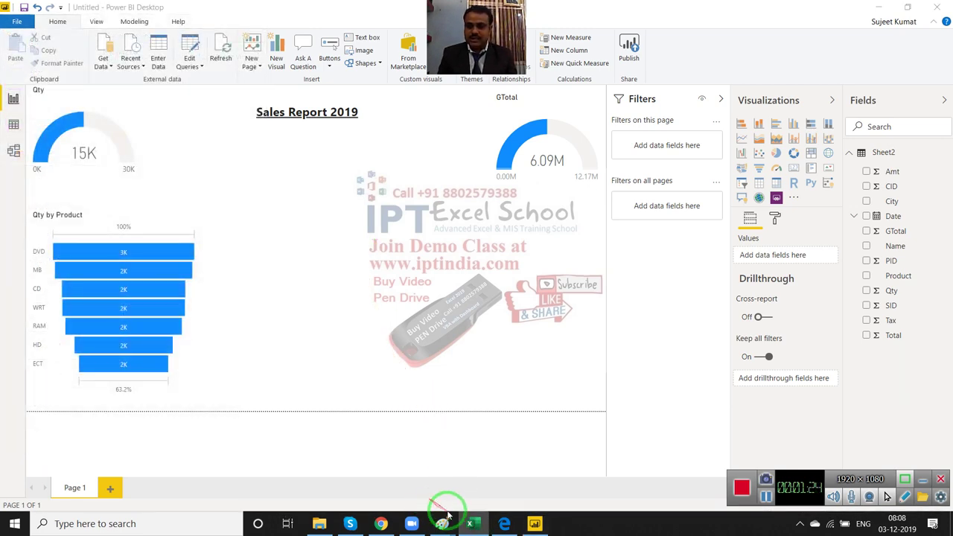
pyautogui.click(878, 7)
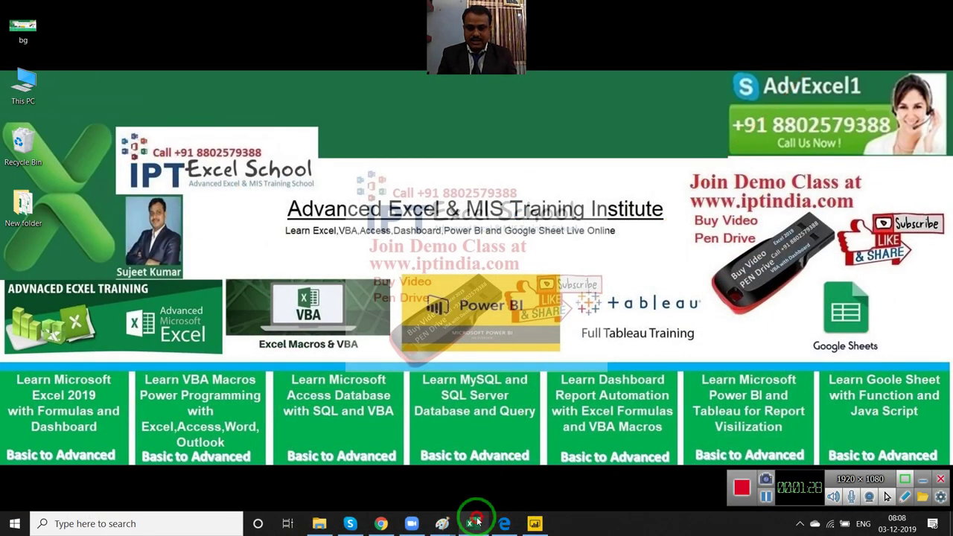
# Bring up Excel on the empty Sheet2 and open the Data > Get Data source list
pyautogui.click(473, 522)
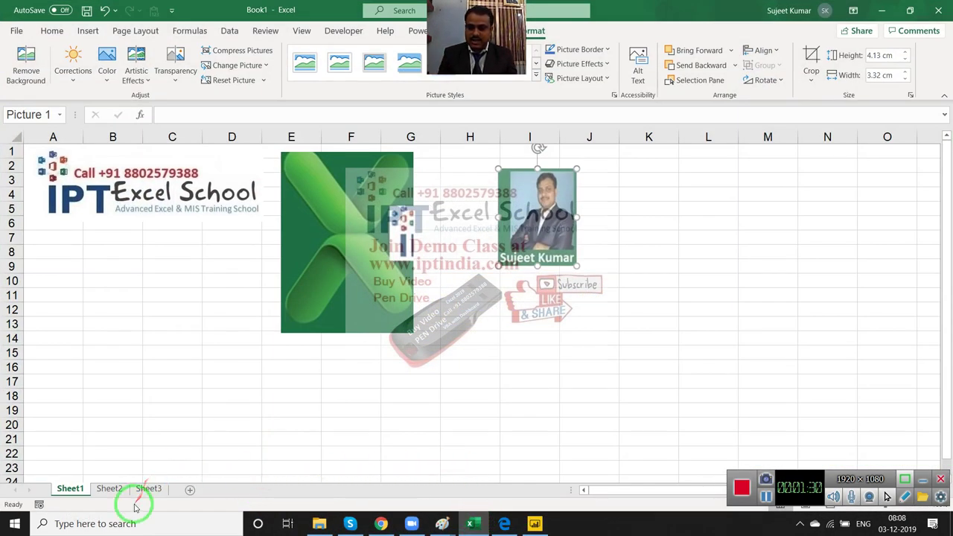
pyautogui.click(111, 488)
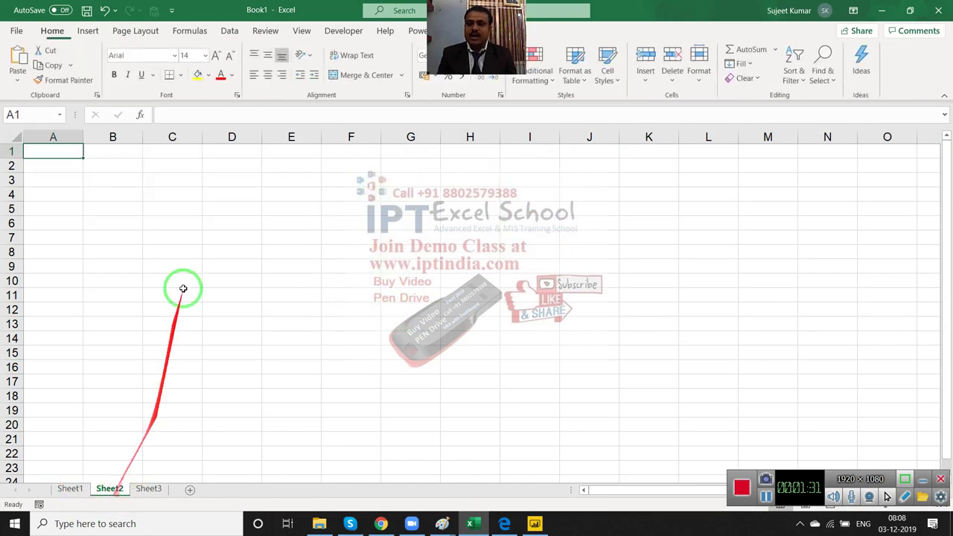
pyautogui.click(230, 31)
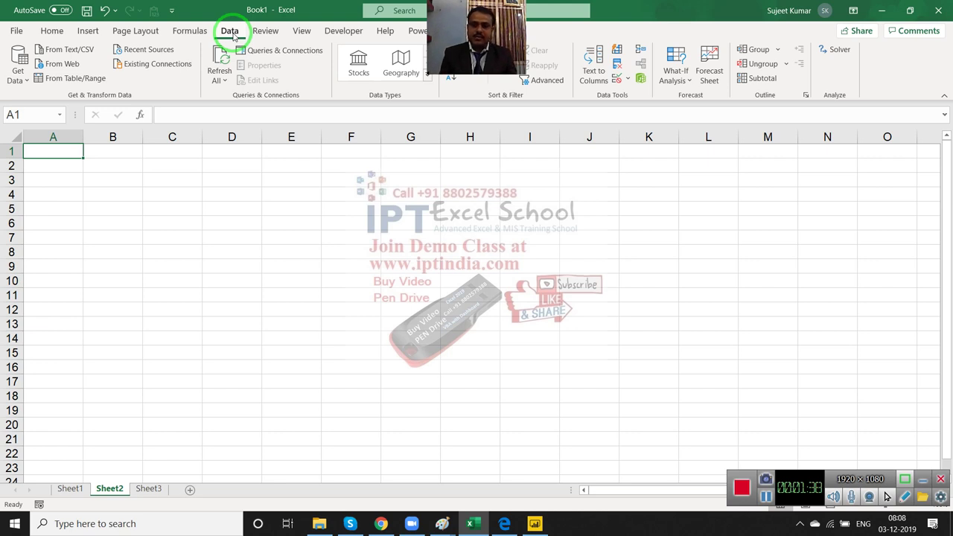
pyautogui.click(27, 79)
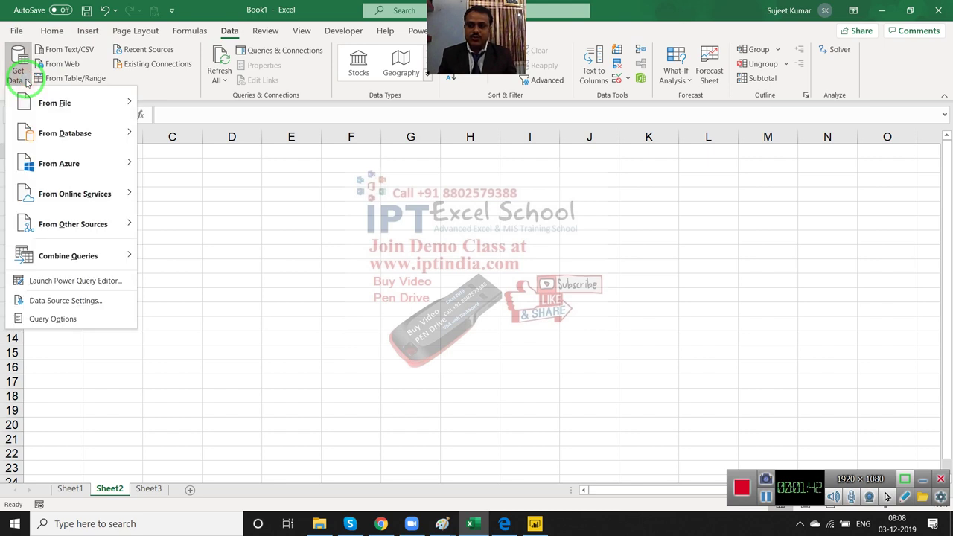
pyautogui.moveTo(50, 103)
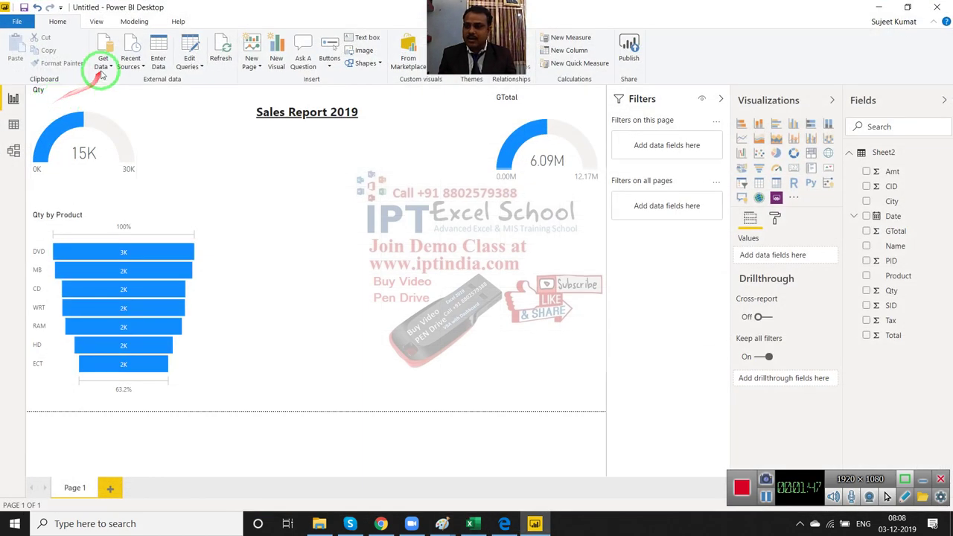
pyautogui.click(103, 64)
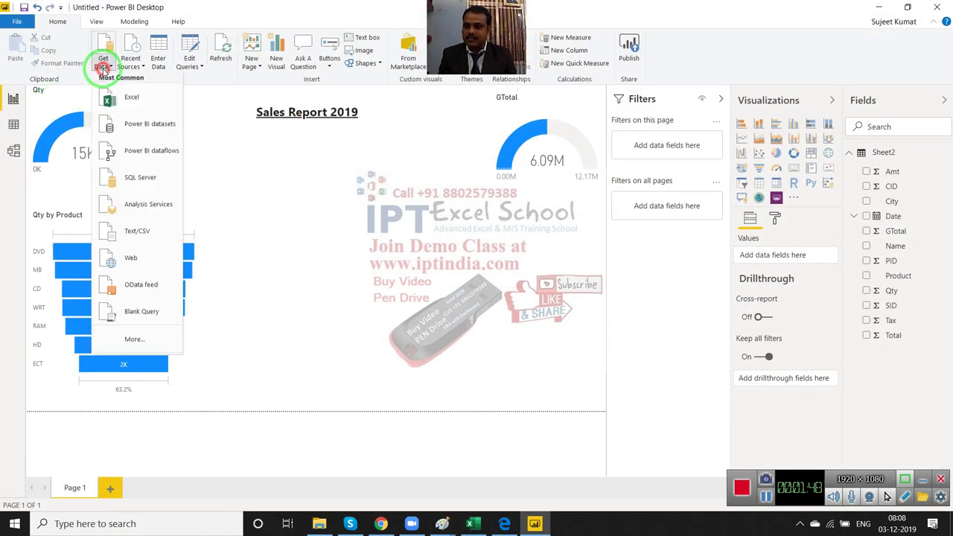
pyautogui.moveTo(103, 65); pyautogui.dragTo(110, 153)
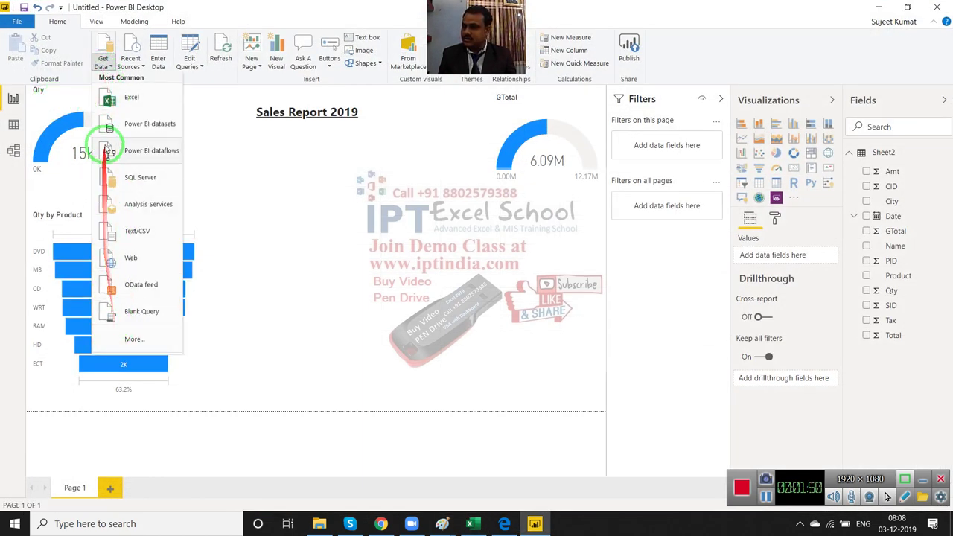
# Return to the Excel workbook and reopen the Get Data source list
pyautogui.hotkey('alt', 'Tab')
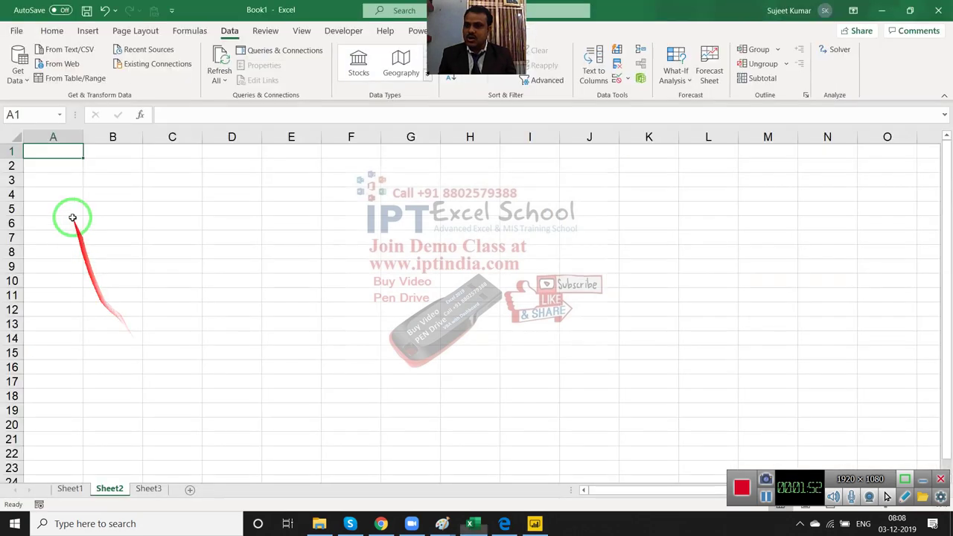
pyautogui.click(18, 73)
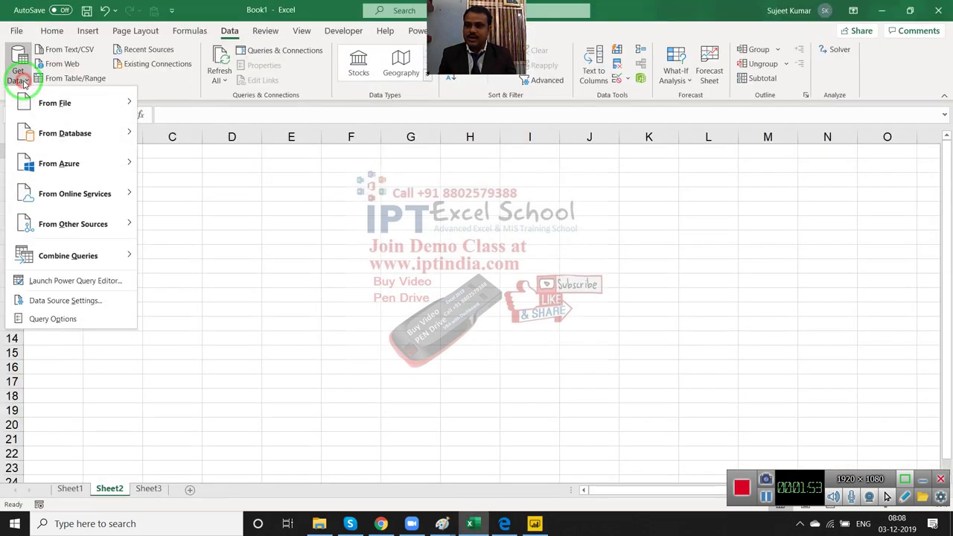
pyautogui.click(63, 347)
pyautogui.hotkey('alt', 'Tab')
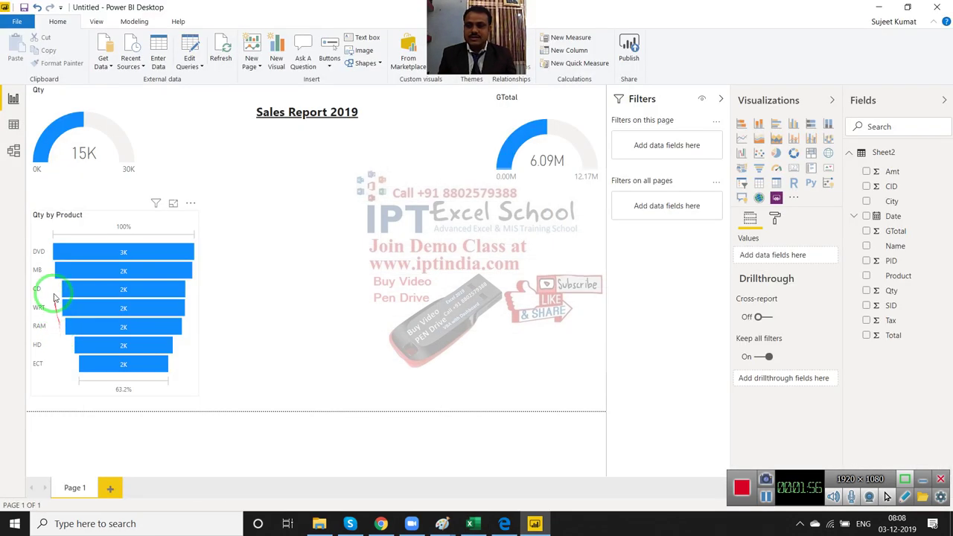
pyautogui.hotkey('alt', 'Tab')
pyautogui.click(18, 73)
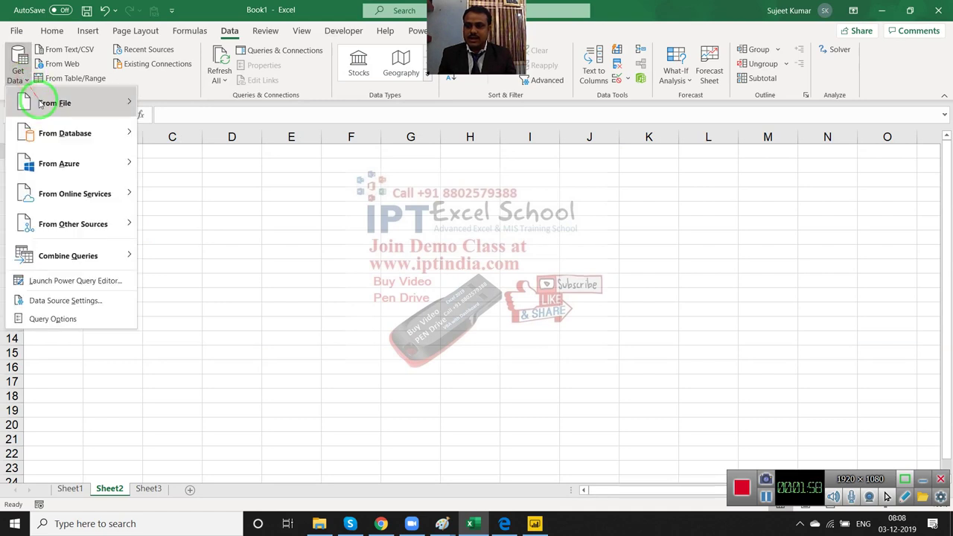
# Import from the DD workbook in the Desktop's New folder via From Workbook
pyautogui.moveTo(155, 123)
pyautogui.moveTo(119, 101)
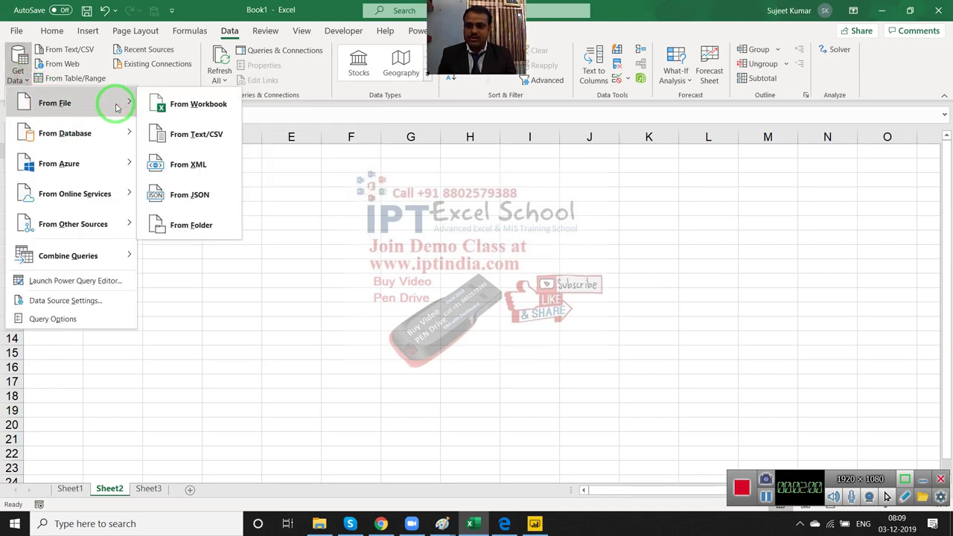
pyautogui.click(167, 106)
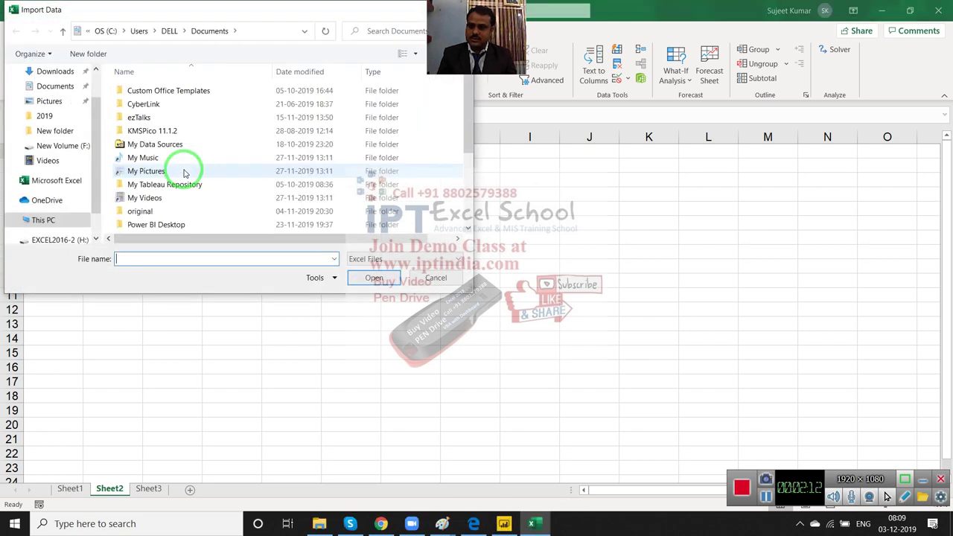
pyautogui.click(50, 106)
pyautogui.doubleClick(138, 90)
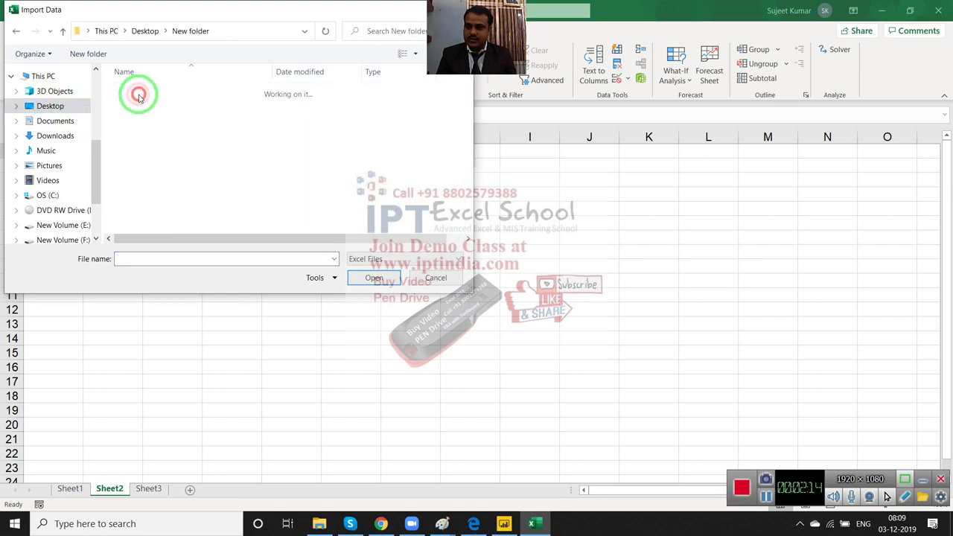
pyautogui.click(134, 157)
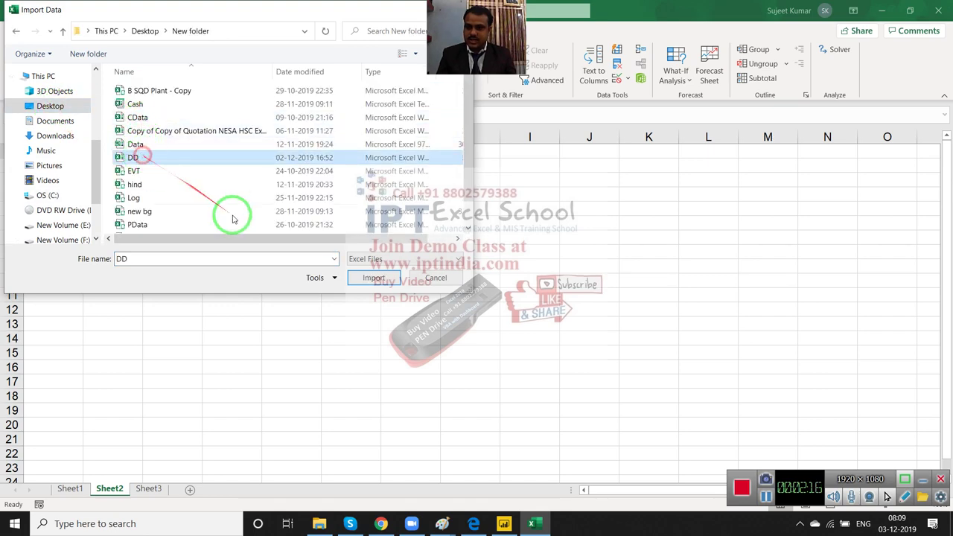
pyautogui.click(369, 281)
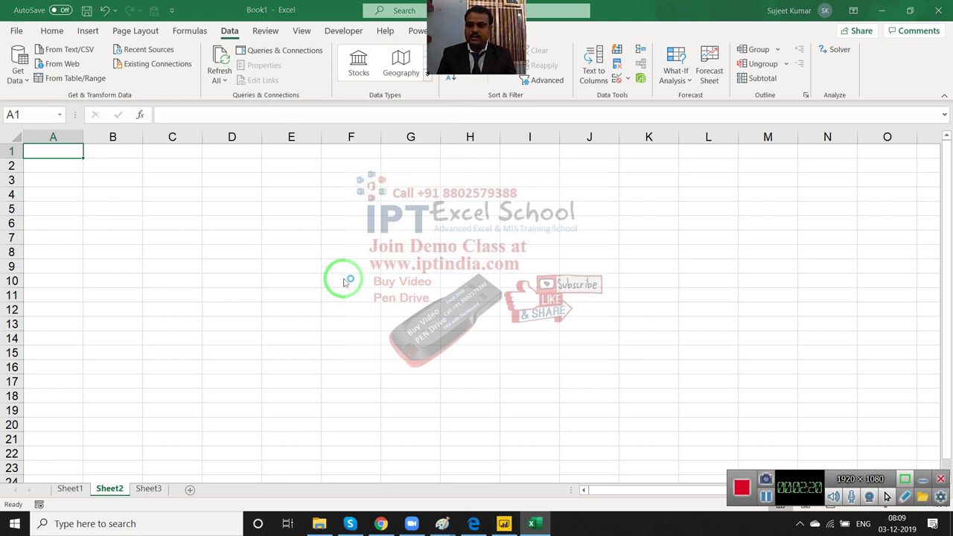
# Switch to Power BI and look through the File menu and Sheet2 table rows
pyautogui.click(503, 524)
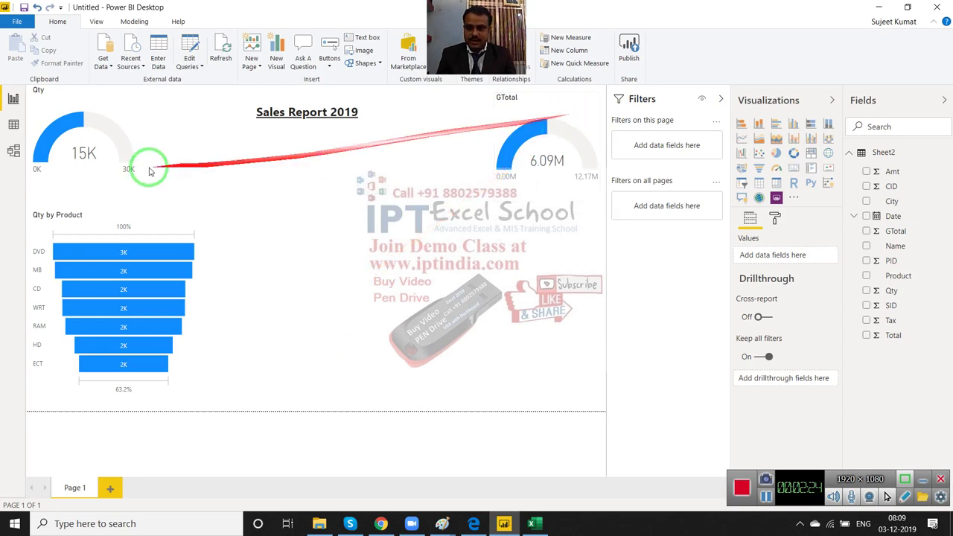
pyautogui.click(18, 28)
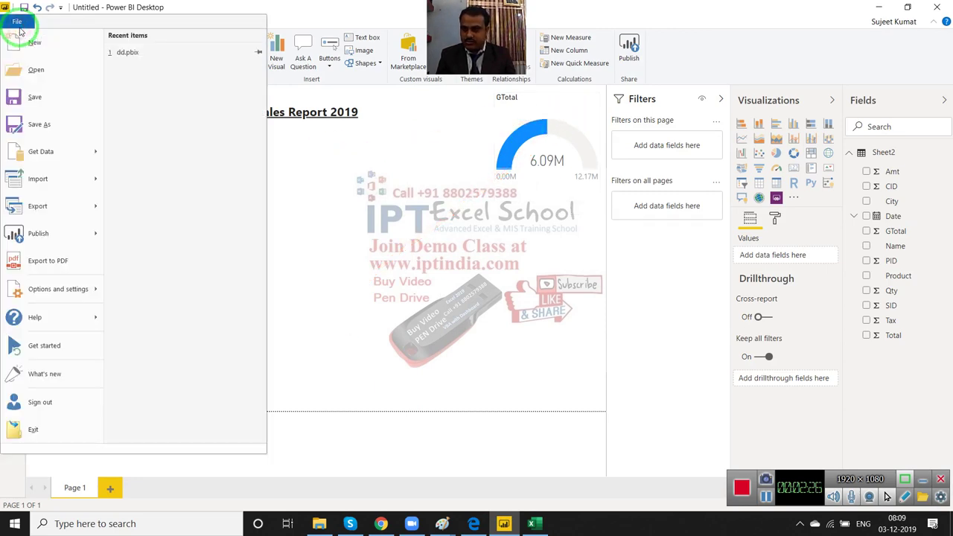
pyautogui.click(313, 237)
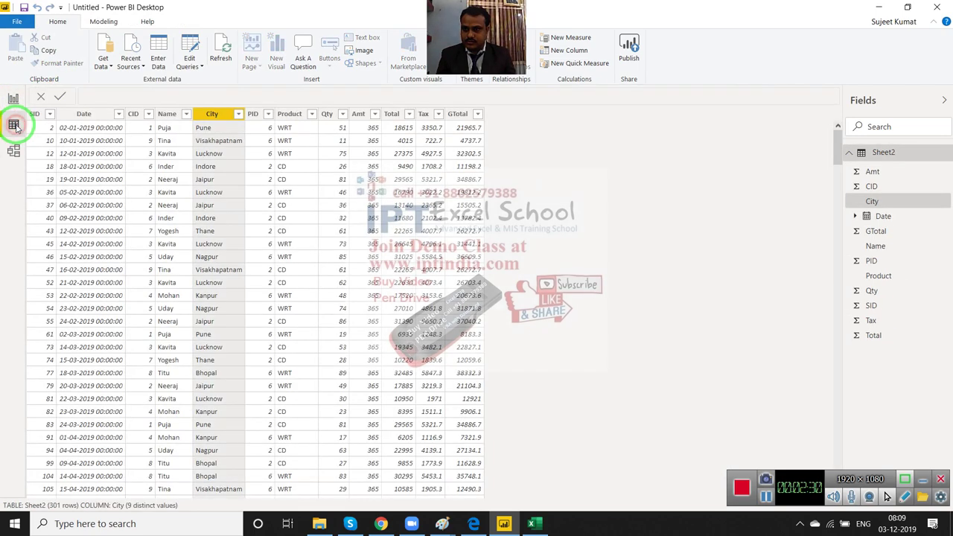
pyautogui.click(14, 123)
pyautogui.click(108, 63)
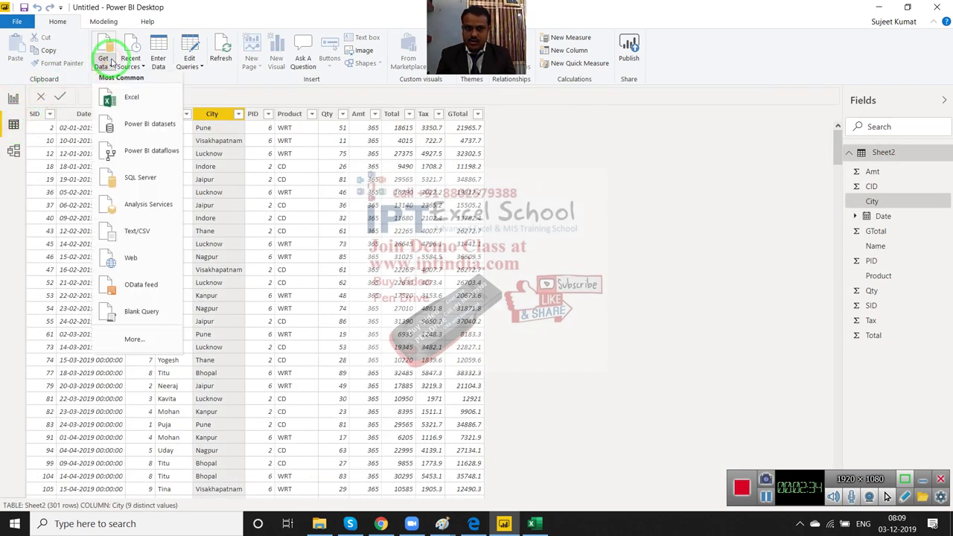
# Exit Power BI Desktop, choosing Don't Save for the untitled report
pyautogui.click(16, 21)
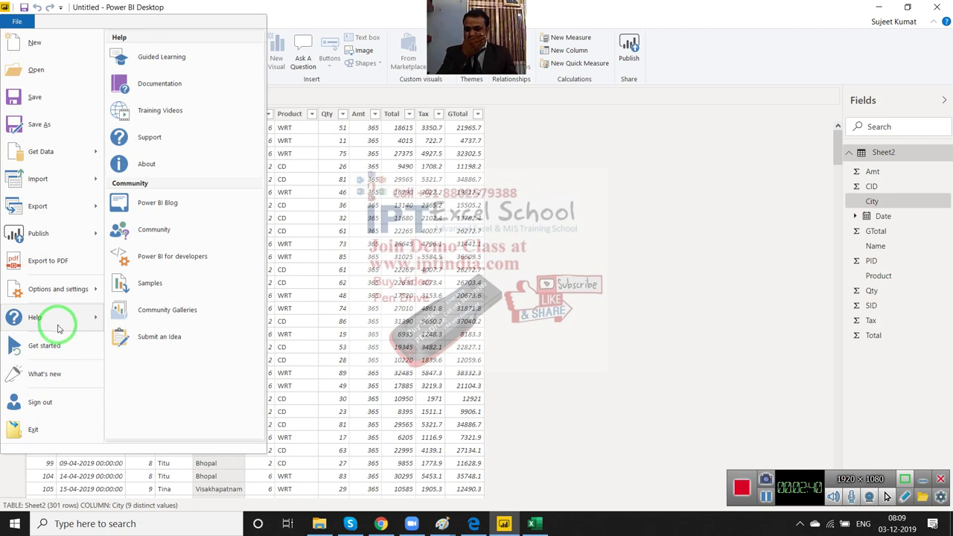
pyautogui.click(70, 324)
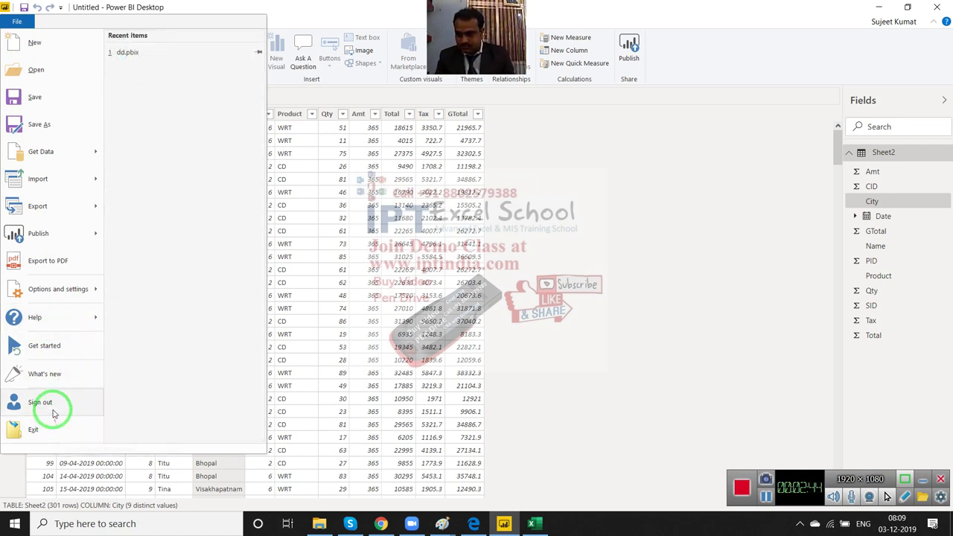
pyautogui.click(54, 438)
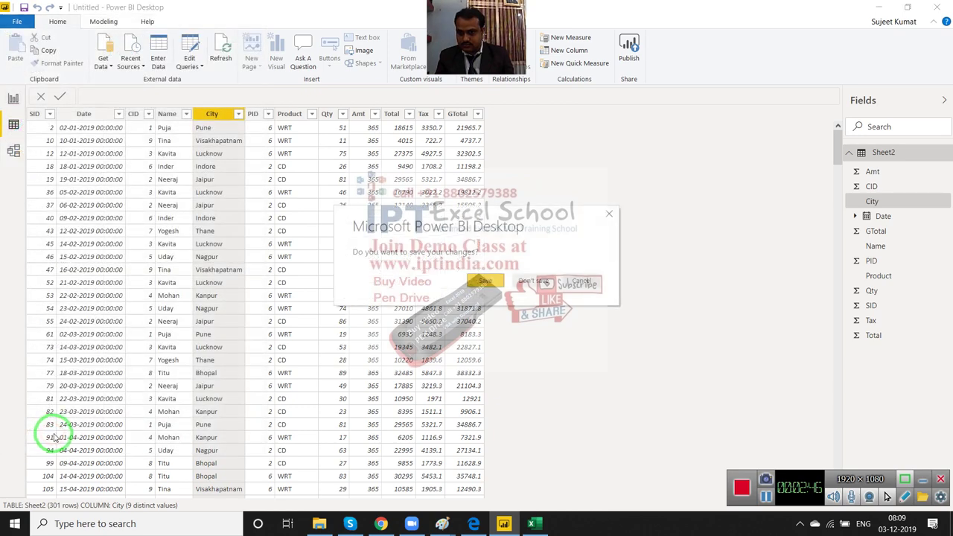
pyautogui.click(533, 280)
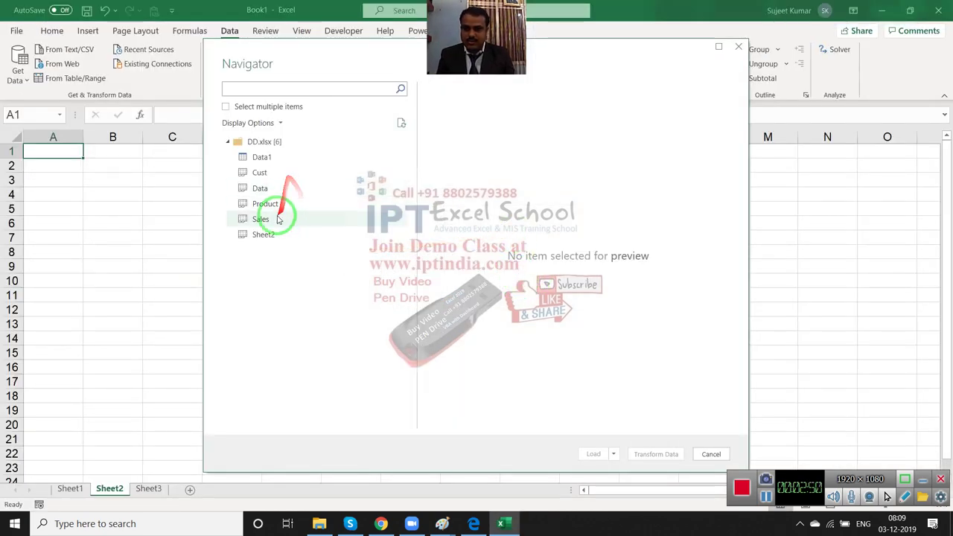
# Preview Sheet2 in Excel's Navigator and launch Power BI Desktop from the Start menu
pyautogui.click(290, 241)
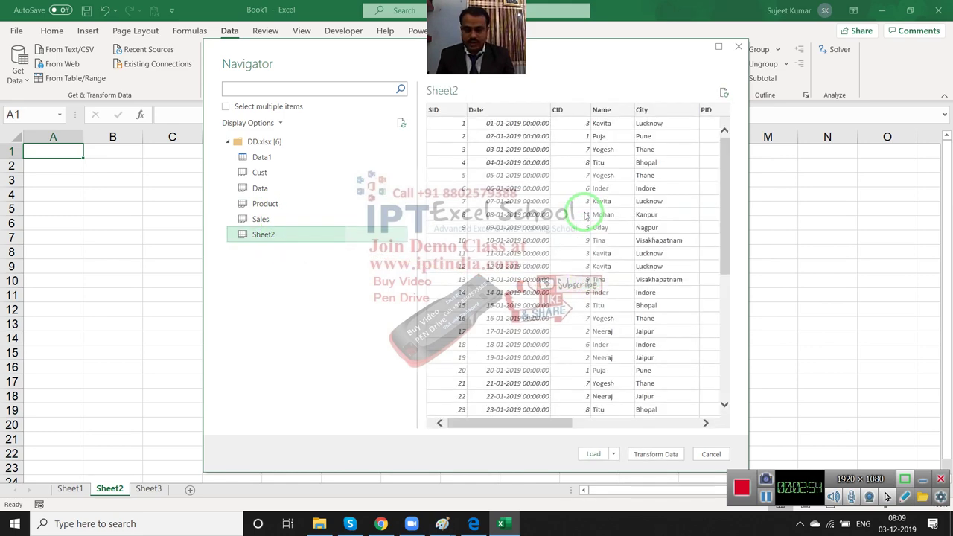
pyautogui.press('super')
pyautogui.write('poe')
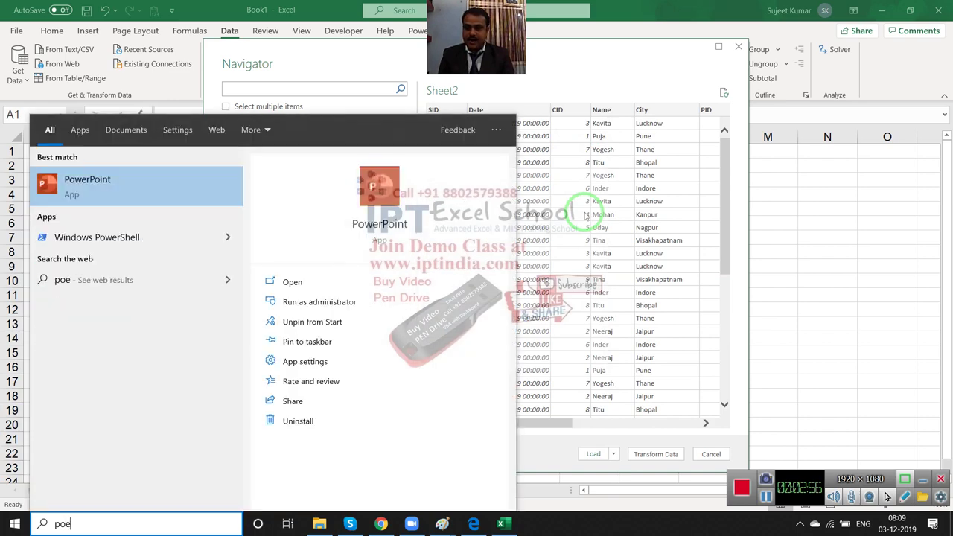
pyautogui.write('r')
pyautogui.press('BackSpace')
pyautogui.press('BackSpace')
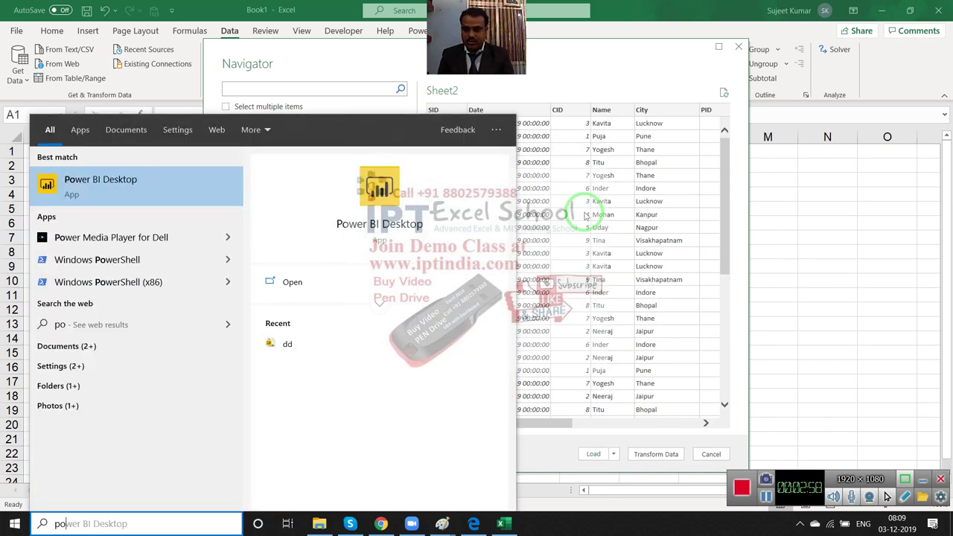
pyautogui.press('Escape')
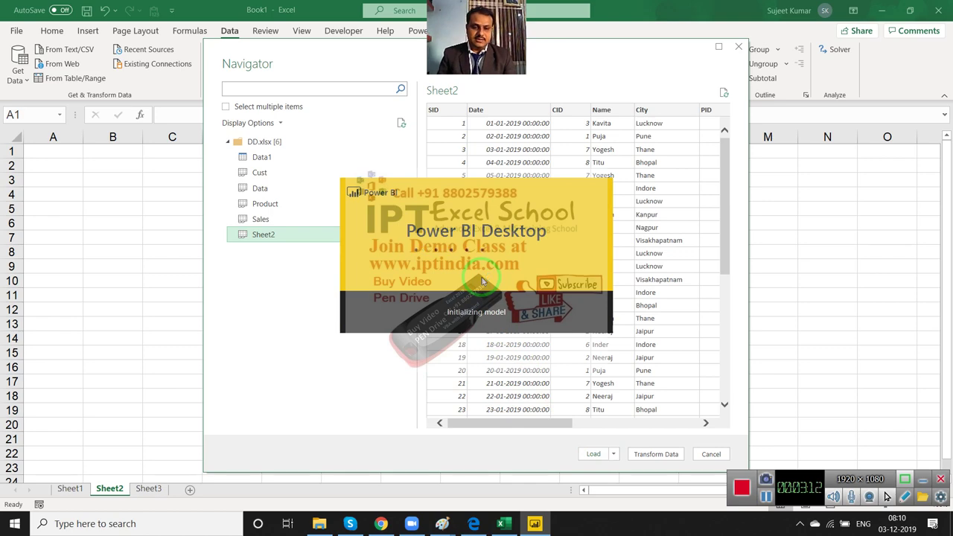
# Use Get data > Excel in Power BI to open the DD workbook
pyautogui.click(767, 498)
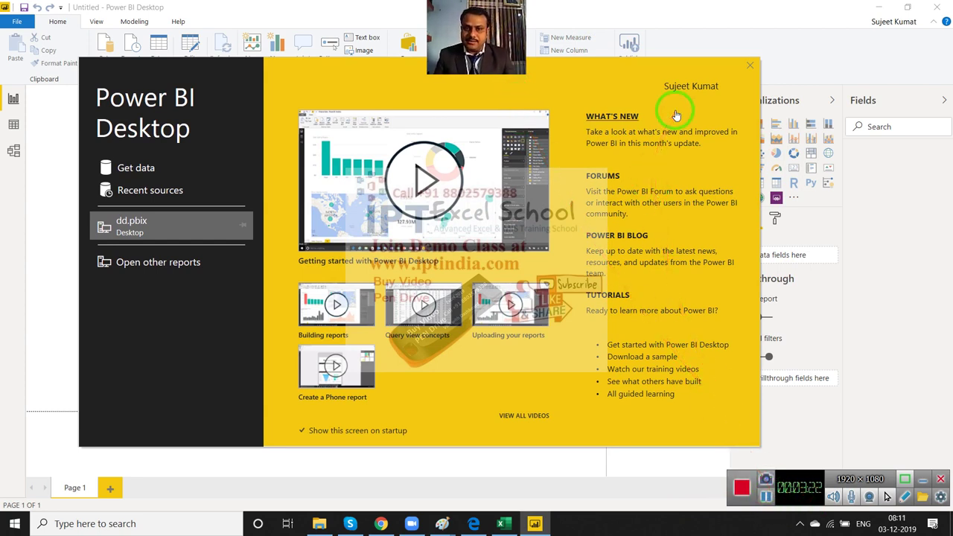
pyautogui.moveTo(673, 112)
pyautogui.mouseDown()
pyautogui.moveTo(458, 136)
pyautogui.moveTo(689, 123)
pyautogui.moveTo(749, 69)
pyautogui.moveTo(85, 298)
pyautogui.moveTo(135, 180)
pyautogui.mouseUp()
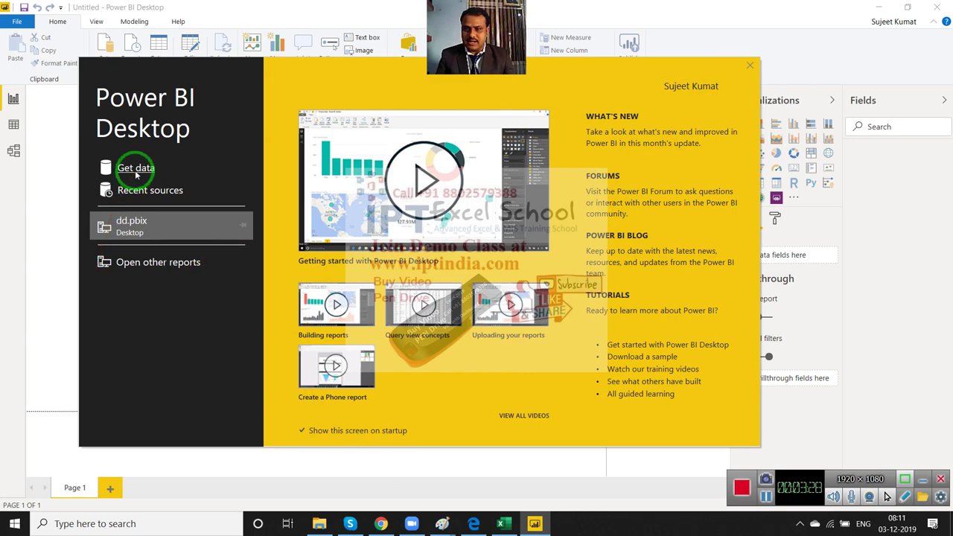
pyautogui.click(136, 173)
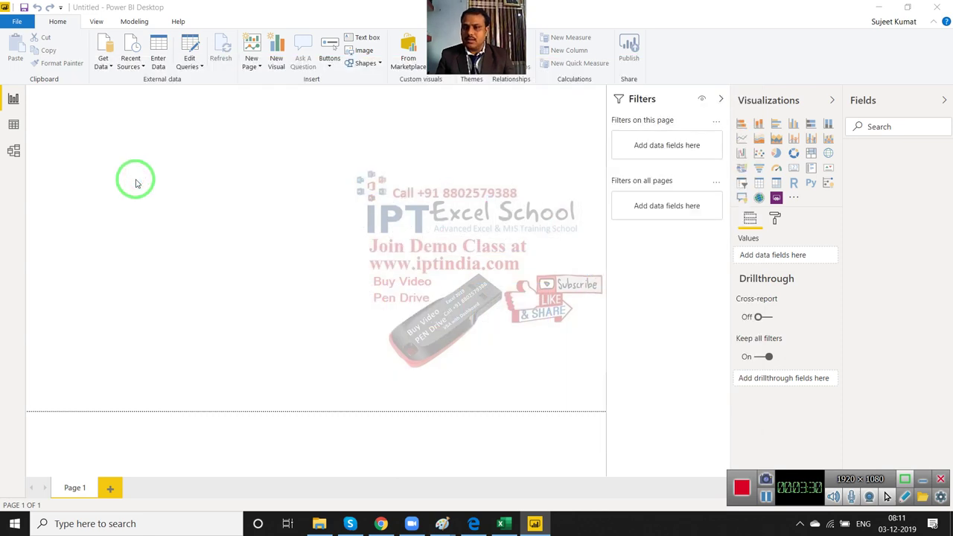
pyautogui.moveTo(137, 184)
pyautogui.mouseDown()
pyautogui.moveTo(469, 128)
pyautogui.moveTo(586, 500)
pyautogui.moveTo(585, 441)
pyautogui.moveTo(351, 315)
pyautogui.moveTo(211, 165)
pyautogui.mouseUp()
pyautogui.click(583, 438)
pyautogui.click(149, 144)
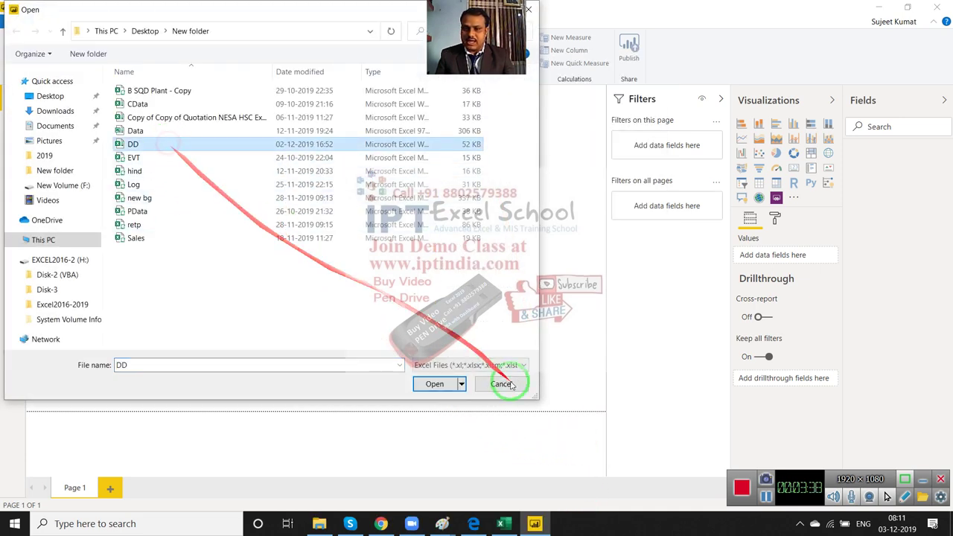
pyautogui.click(451, 389)
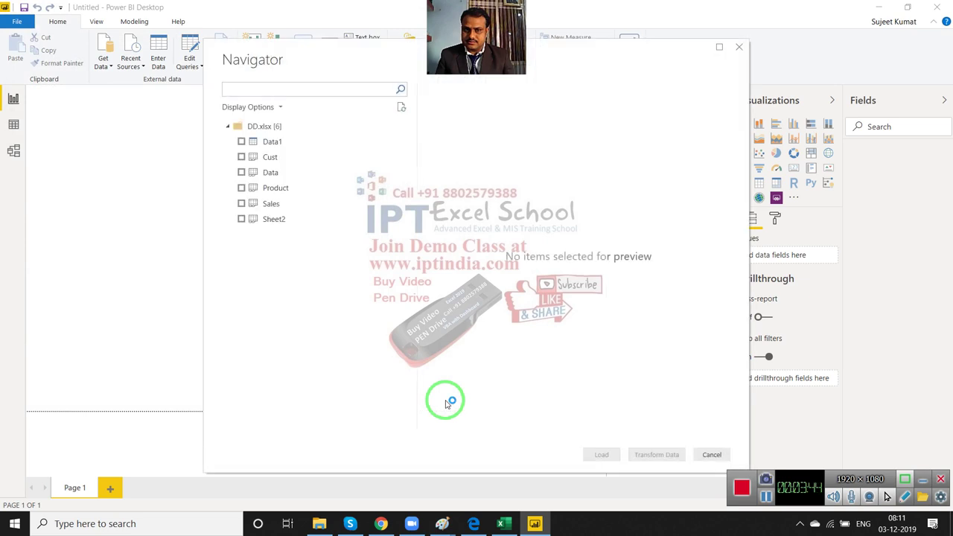
# Preview Sheet2 in Power BI's Navigator, then bring Excel's Sheet2 preview forward
pyautogui.click(272, 220)
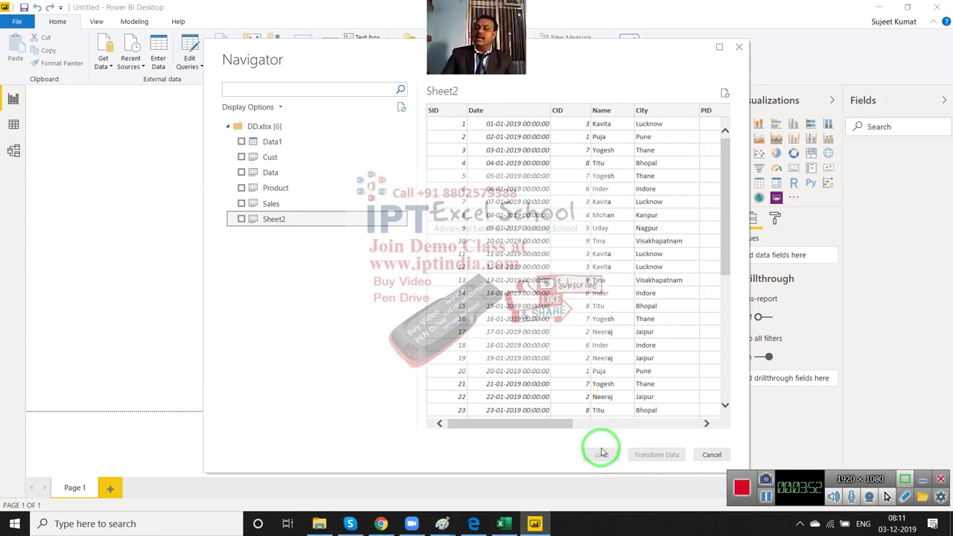
pyautogui.click(501, 524)
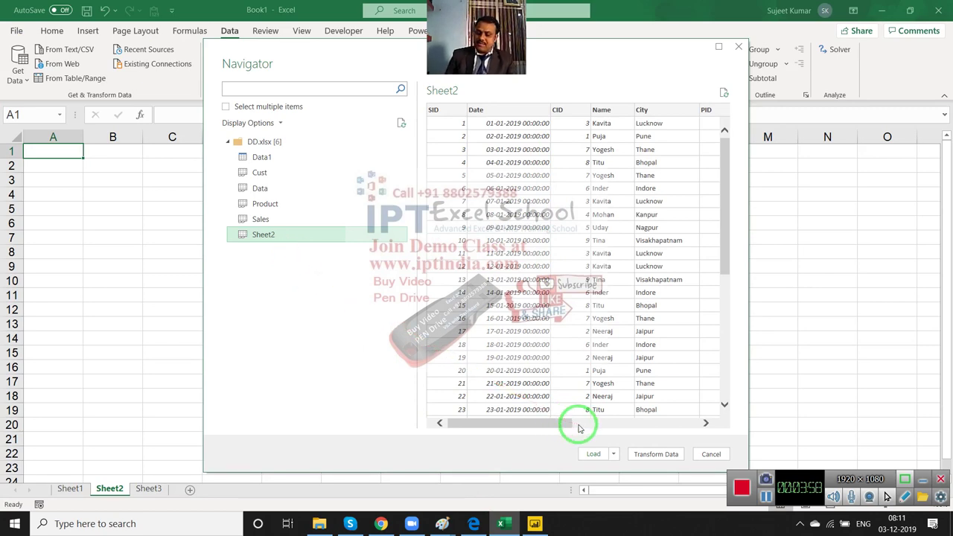
# Tick Sheet2 for loading in Power BI and preview Sales, then Sheet2 again
pyautogui.hotkey('alt', 'Tab')
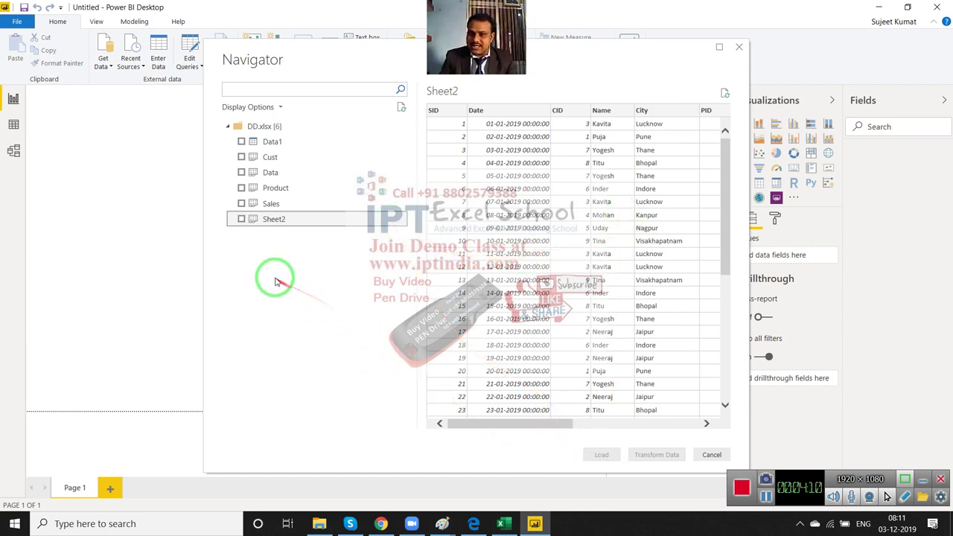
pyautogui.click(241, 220)
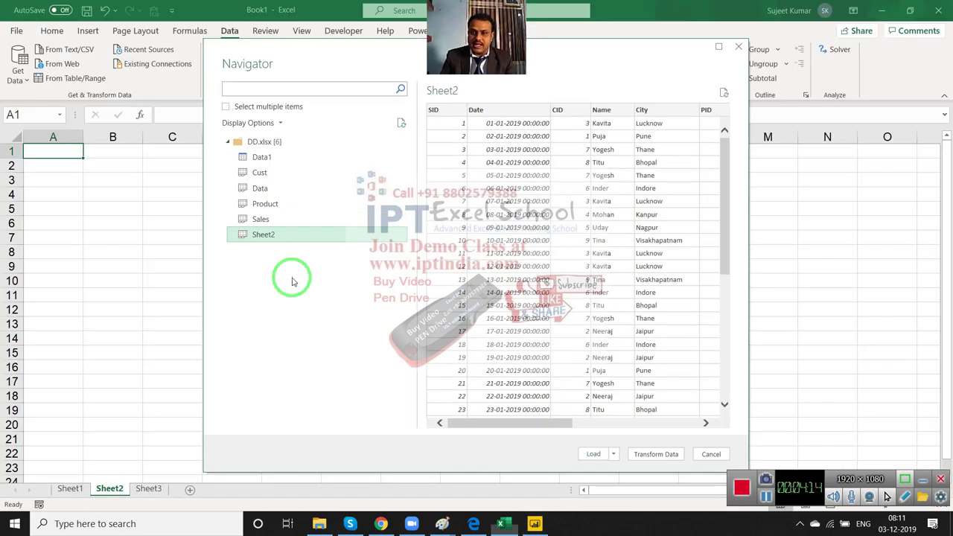
pyautogui.click(274, 219)
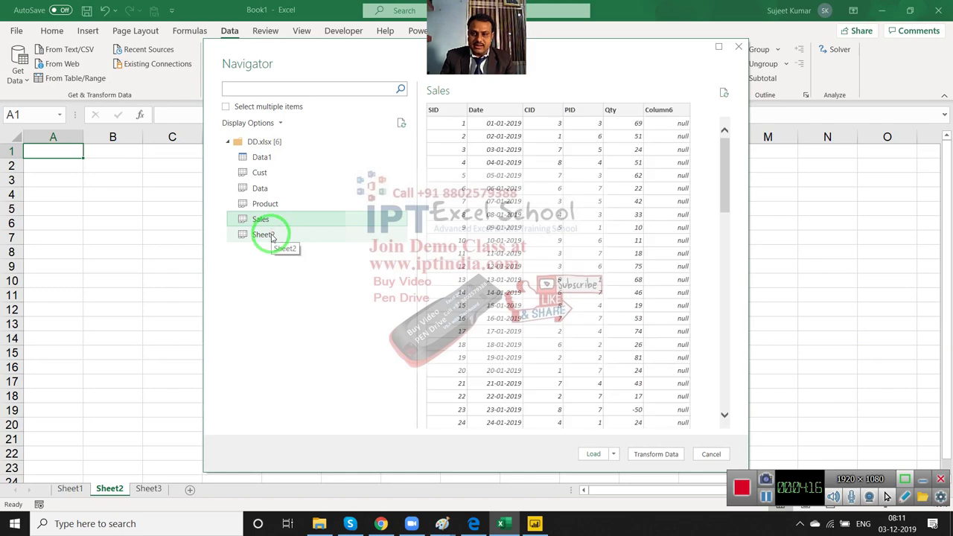
pyautogui.click(271, 235)
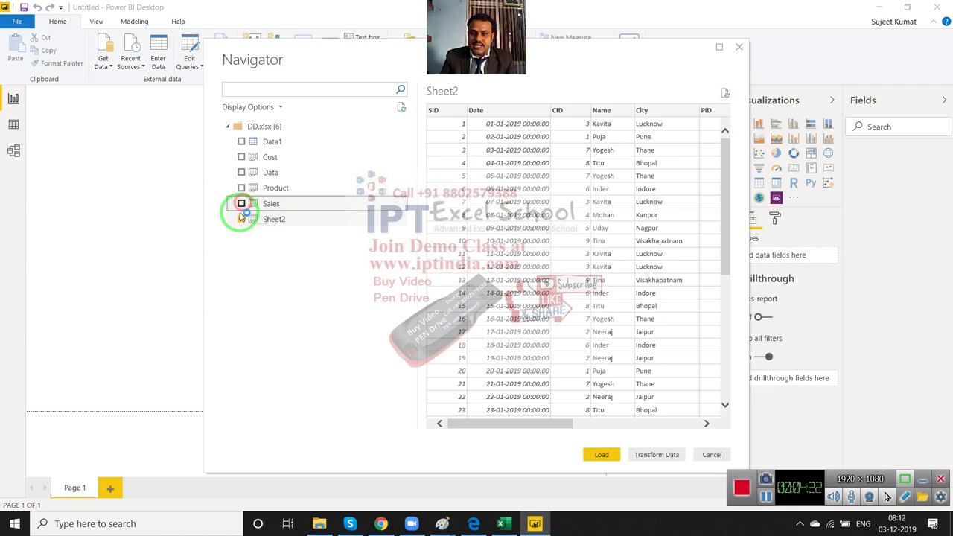
# Load only Sheet2 in Power BI, then load Sheet2 into the Excel workbook too
pyautogui.click(242, 204)
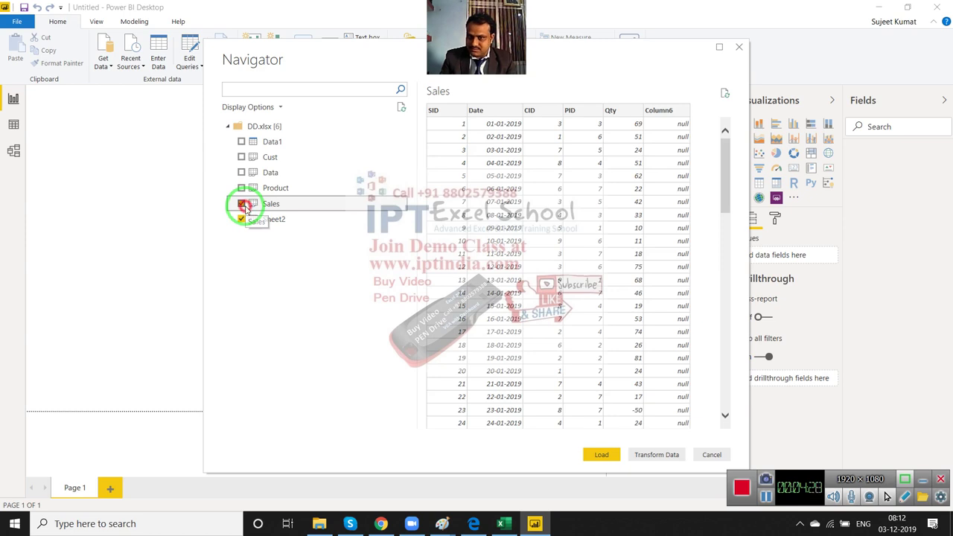
pyautogui.click(242, 205)
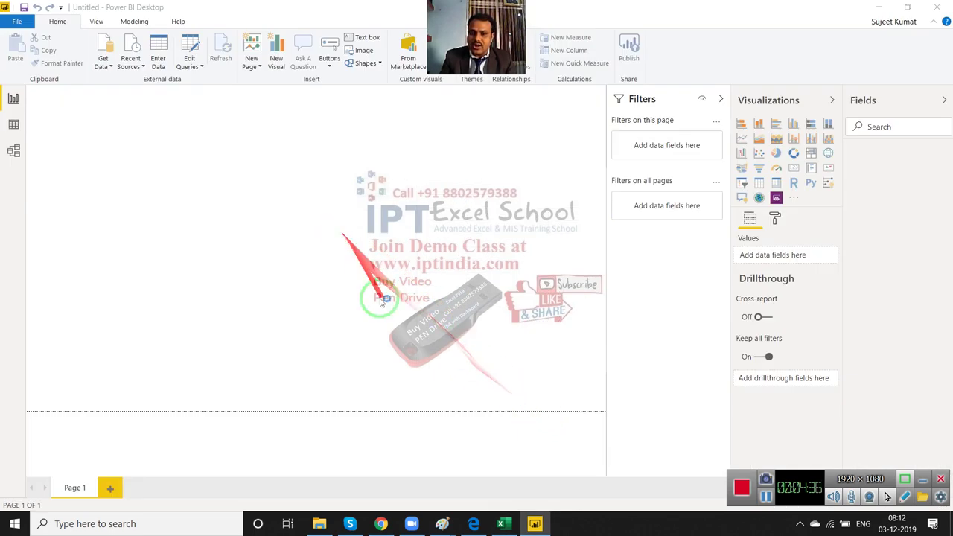
pyautogui.click(509, 524)
pyautogui.click(593, 455)
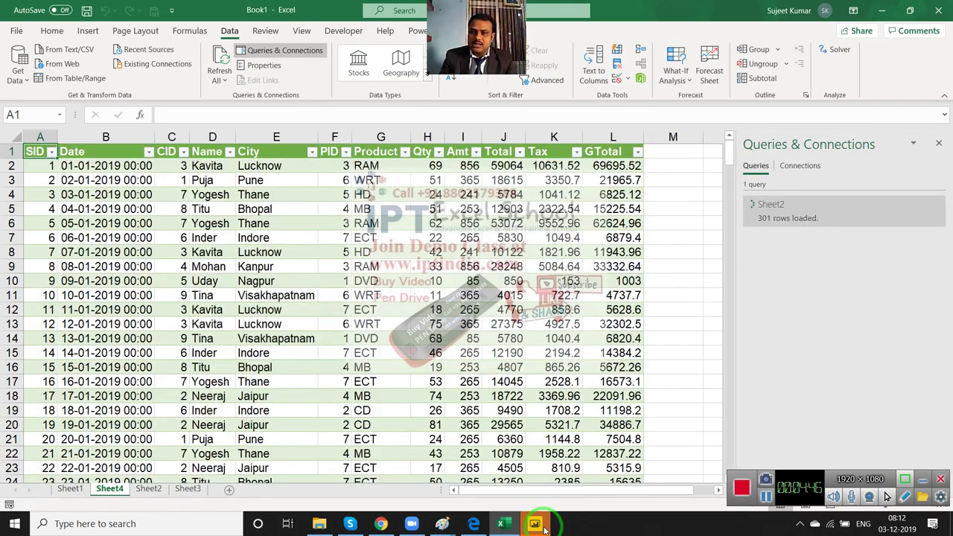
# Bring Power BI Desktop back to the front, now showing Sheet2's loaded fields
pyautogui.moveTo(543, 526)
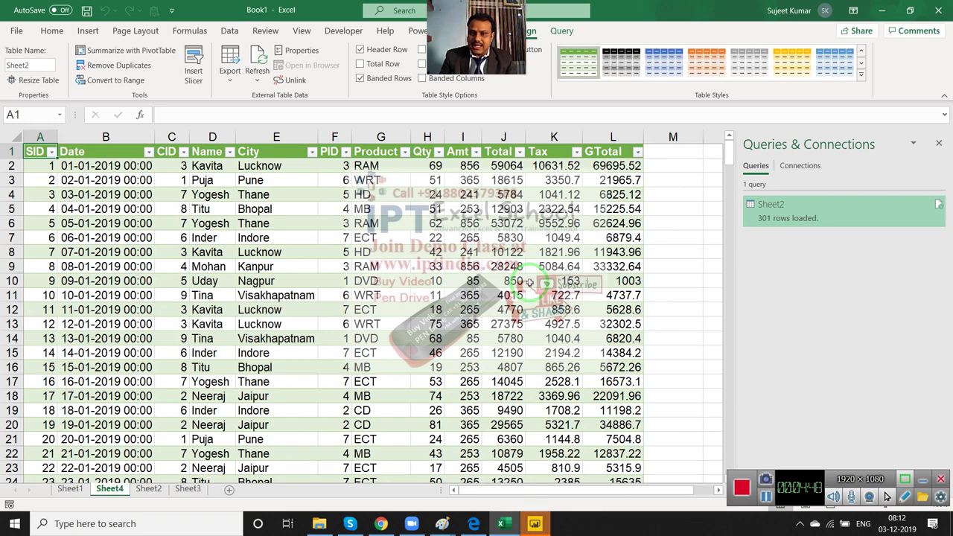
pyautogui.click(534, 524)
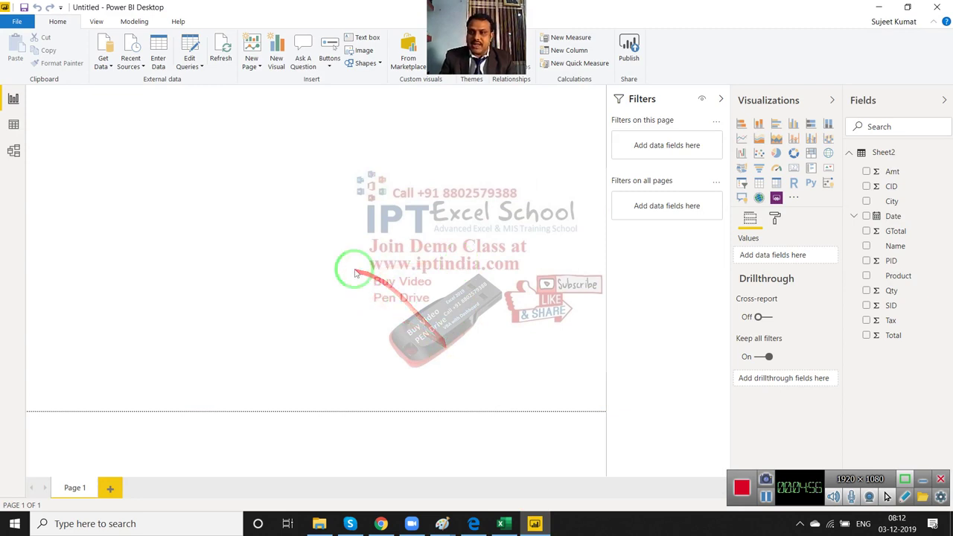
# Check the data source list, then browse Sheet2's loaded rows and the model's tables
pyautogui.click(110, 67)
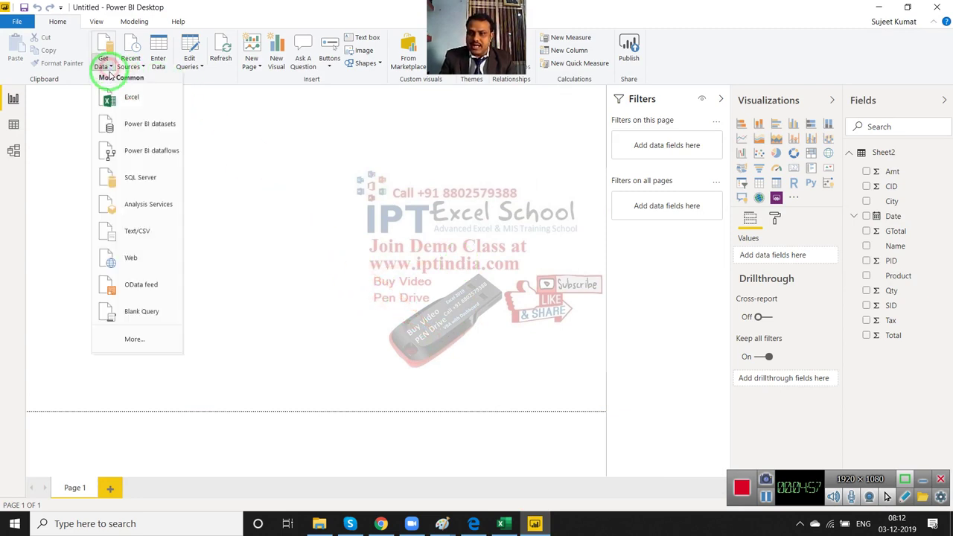
pyautogui.click(260, 149)
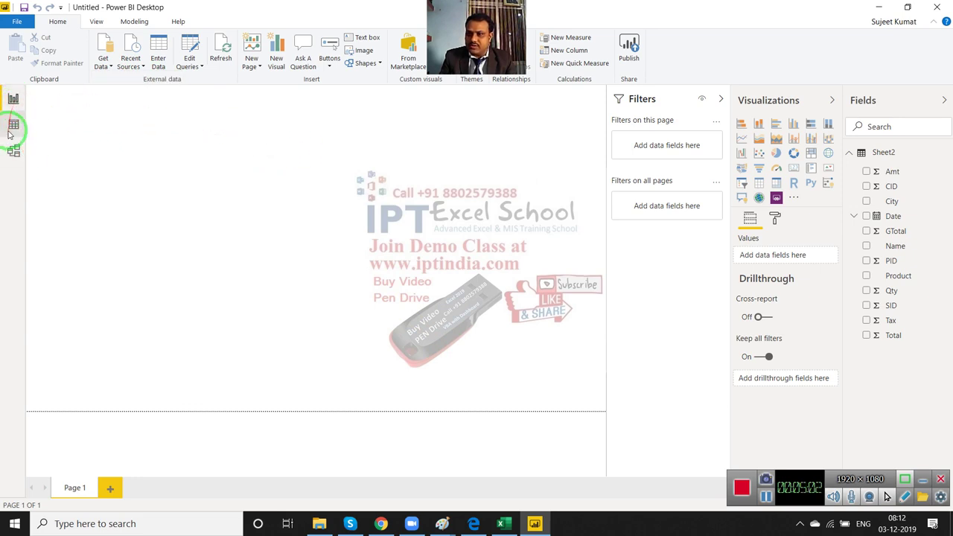
pyautogui.click(12, 125)
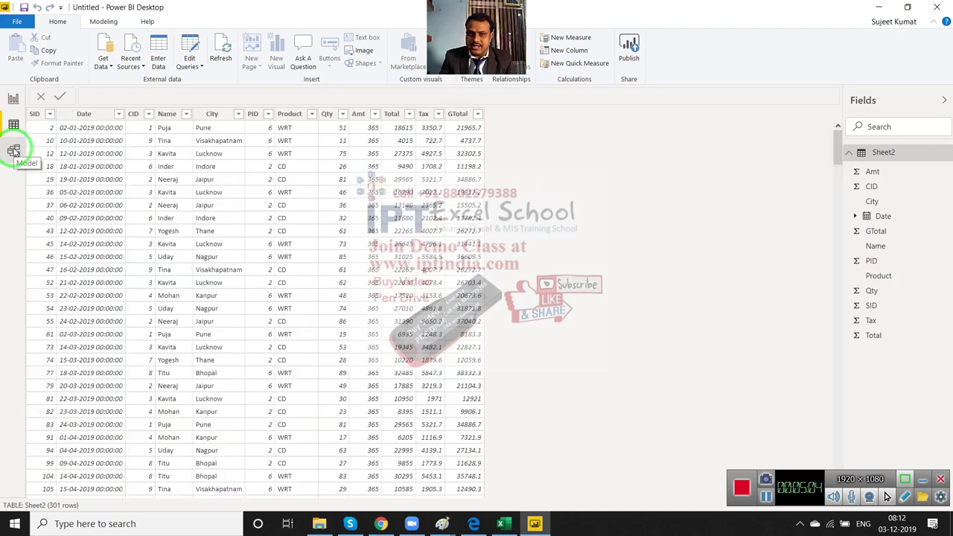
pyautogui.click(14, 151)
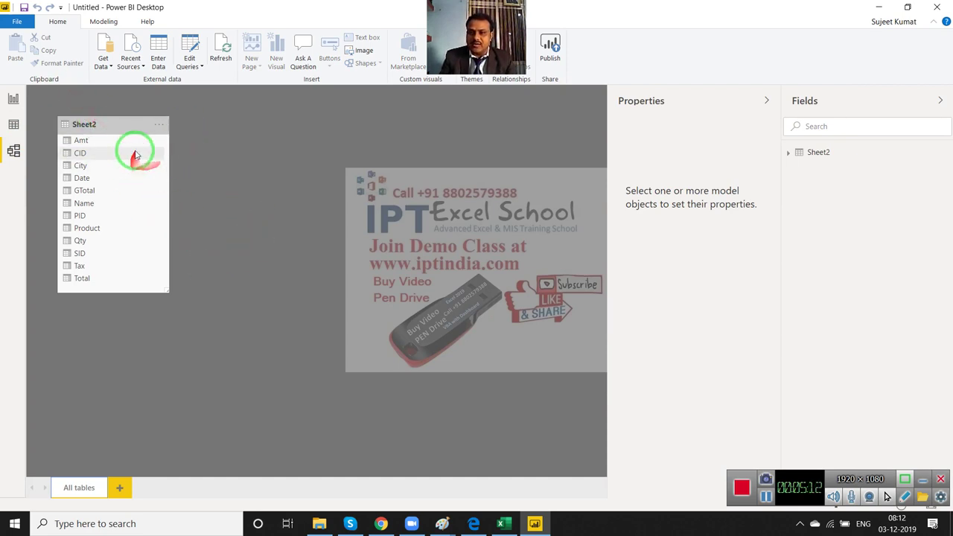
pyautogui.click(14, 125)
# Inspect the Name, City, PID, Product and Qty columns, then switch to the Report view
pyautogui.click(171, 138)
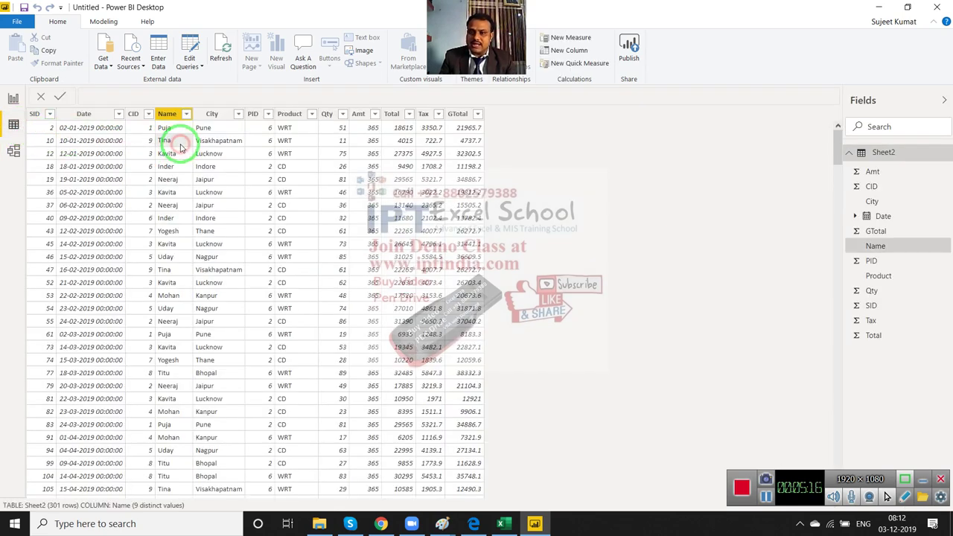
pyautogui.click(217, 132)
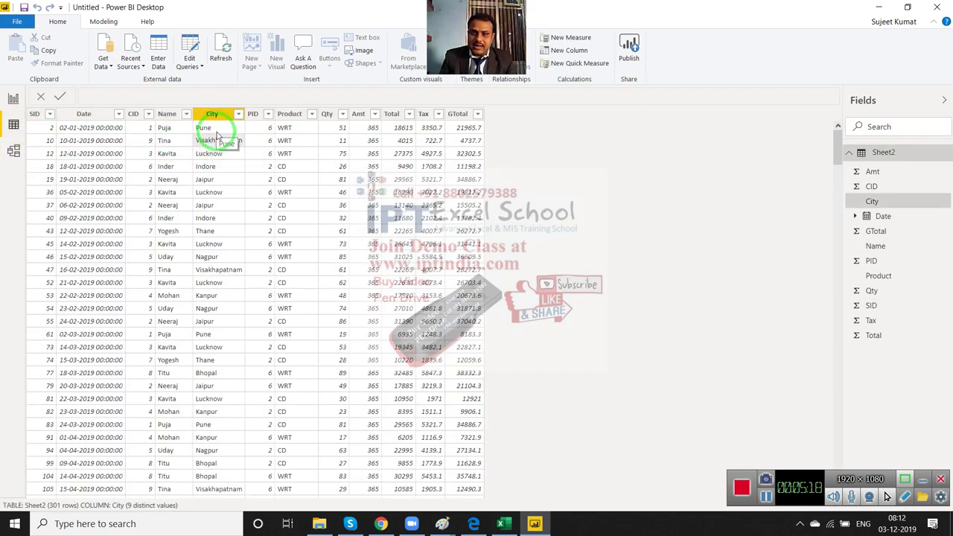
pyautogui.click(252, 193)
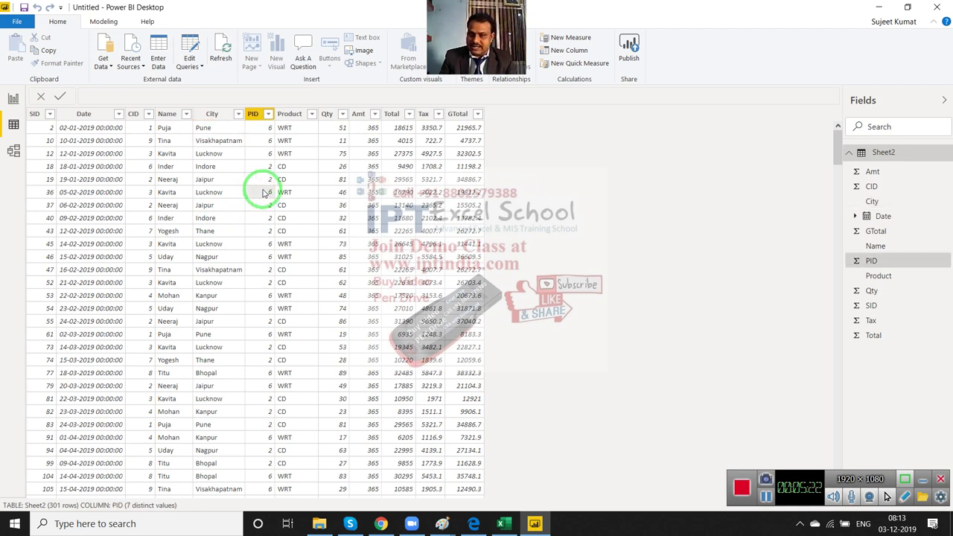
pyautogui.click(287, 187)
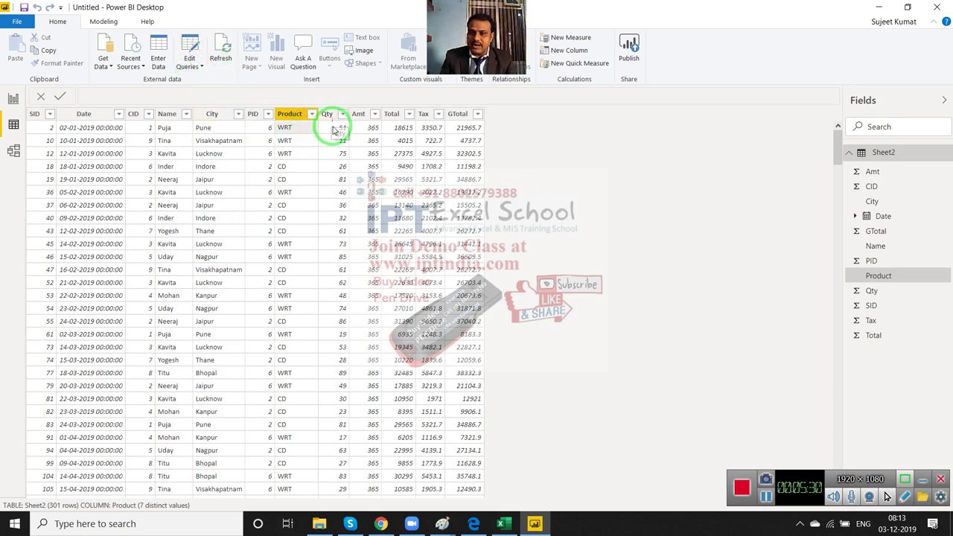
pyautogui.click(333, 138)
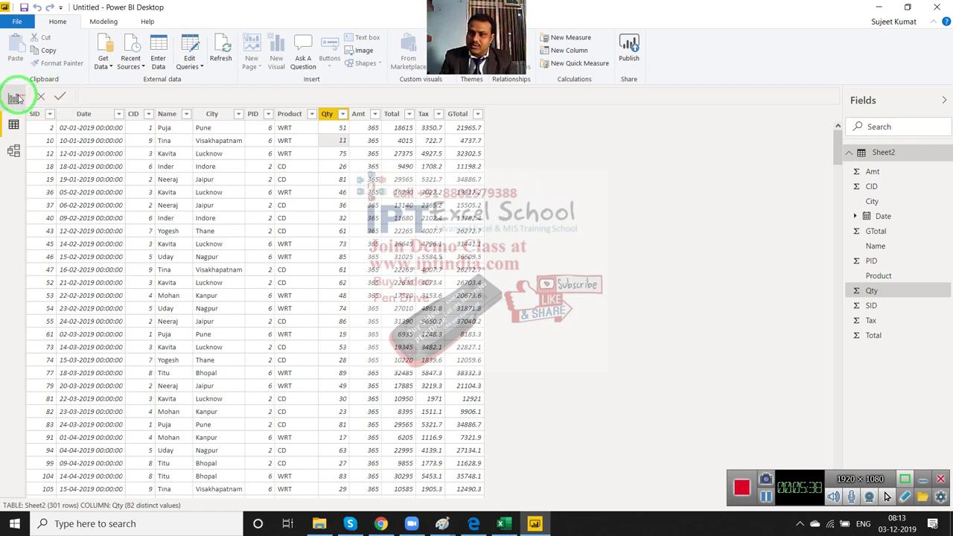
pyautogui.click(15, 98)
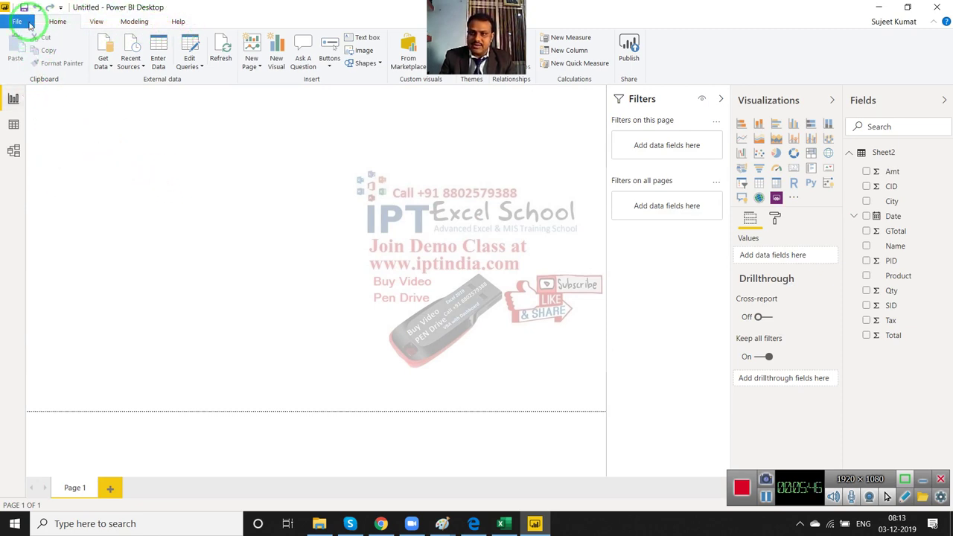
# Display the Help ribbon's learning resources and glance at the File menu without using it
pyautogui.click(178, 25)
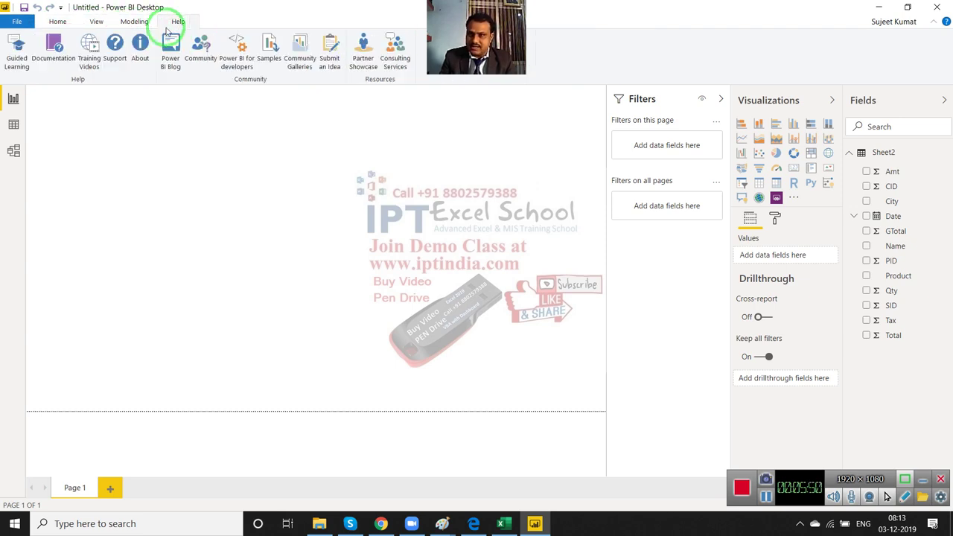
pyautogui.click(13, 30)
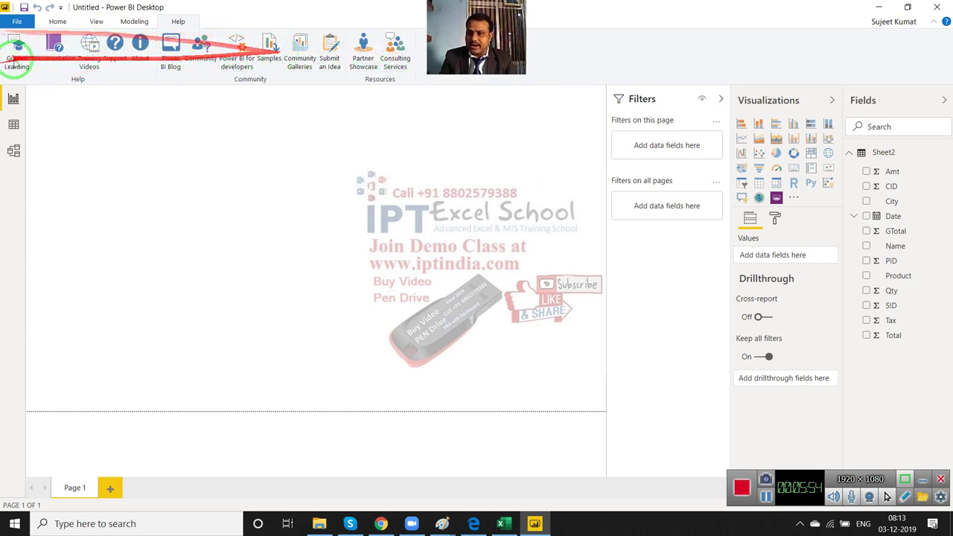
pyautogui.click(29, 22)
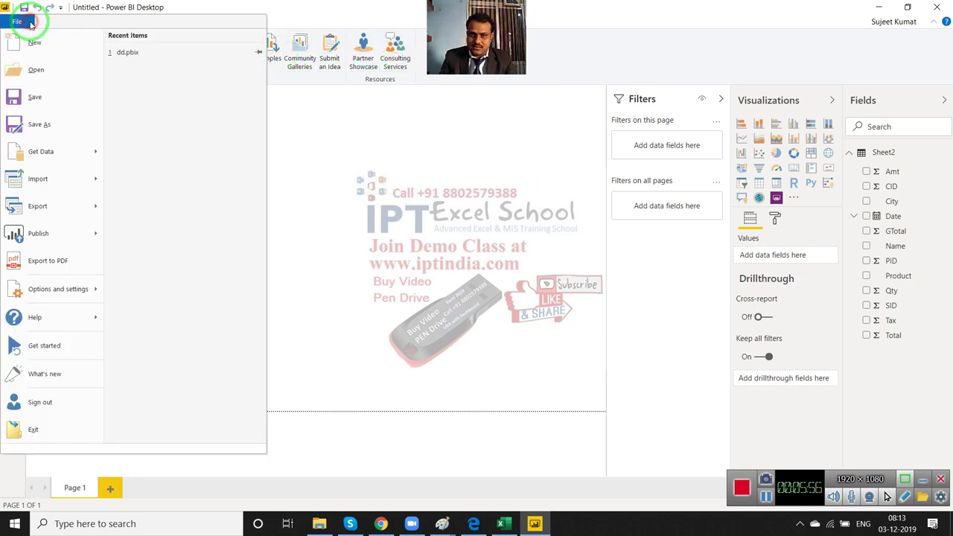
pyautogui.click(346, 159)
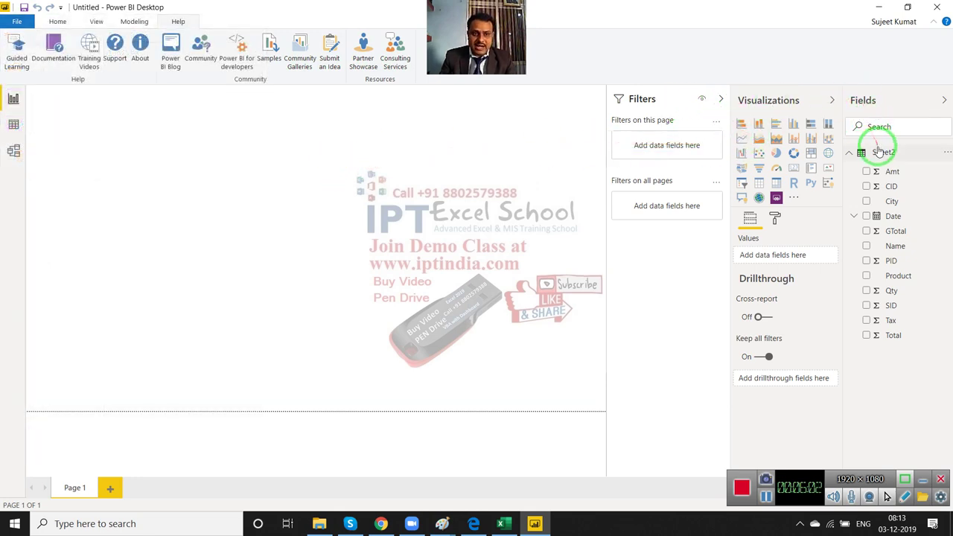
# Look over Sheet2's fields in the Fields pane, such as Amt, CID, City, Date and GTotal
pyautogui.moveTo(884, 179)
pyautogui.mouseDown()
pyautogui.moveTo(890, 291)
pyautogui.moveTo(904, 192)
pyautogui.mouseUp()
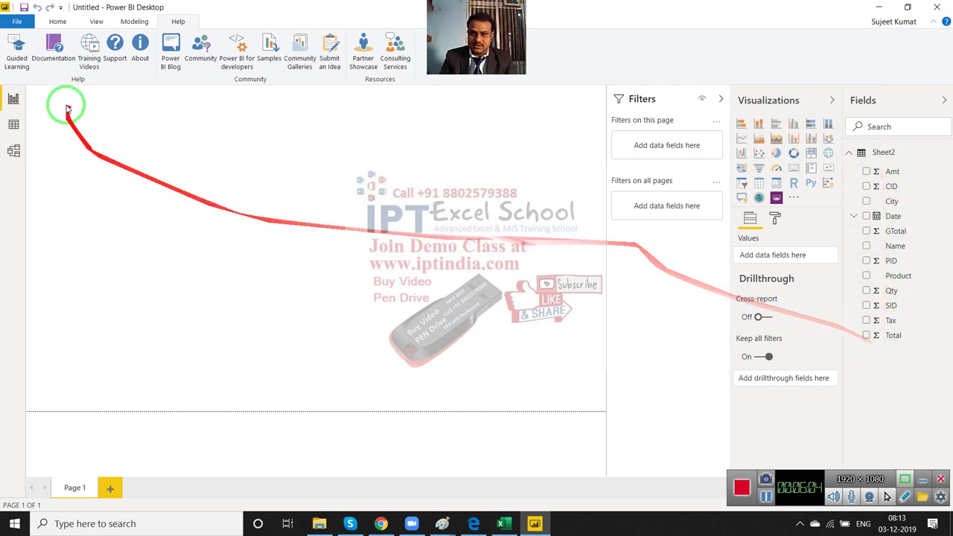
pyautogui.moveTo(894, 256); pyautogui.dragTo(894, 379)
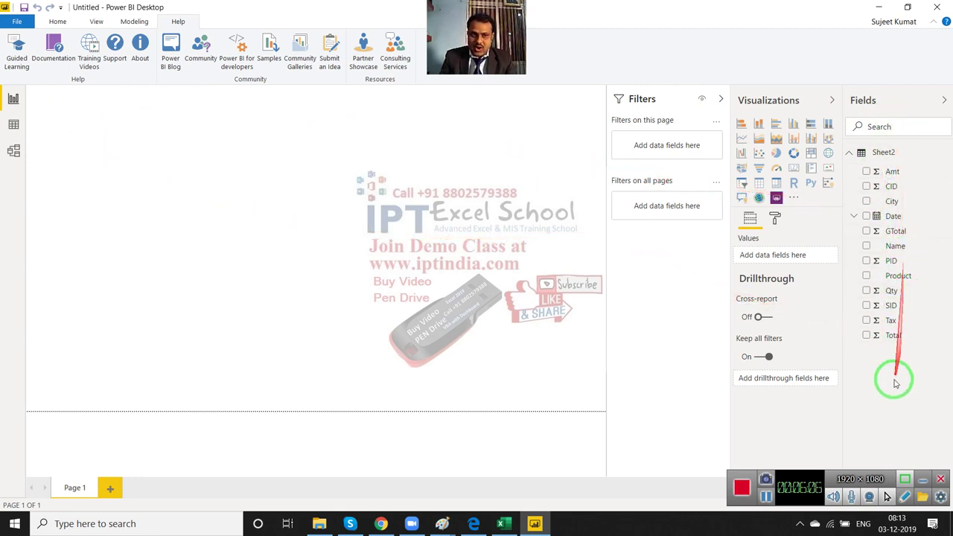
pyautogui.moveTo(877, 302); pyautogui.dragTo(948, 249)
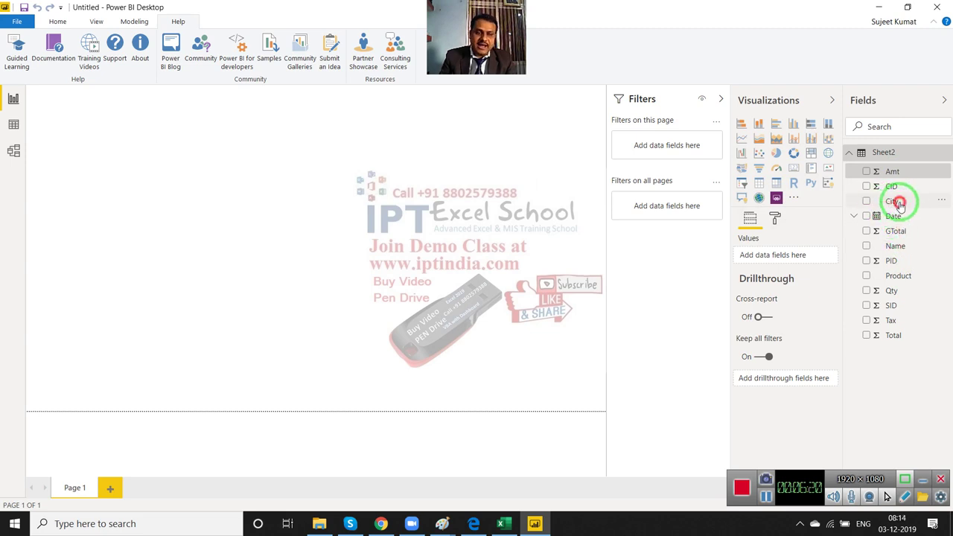
pyautogui.click(900, 203)
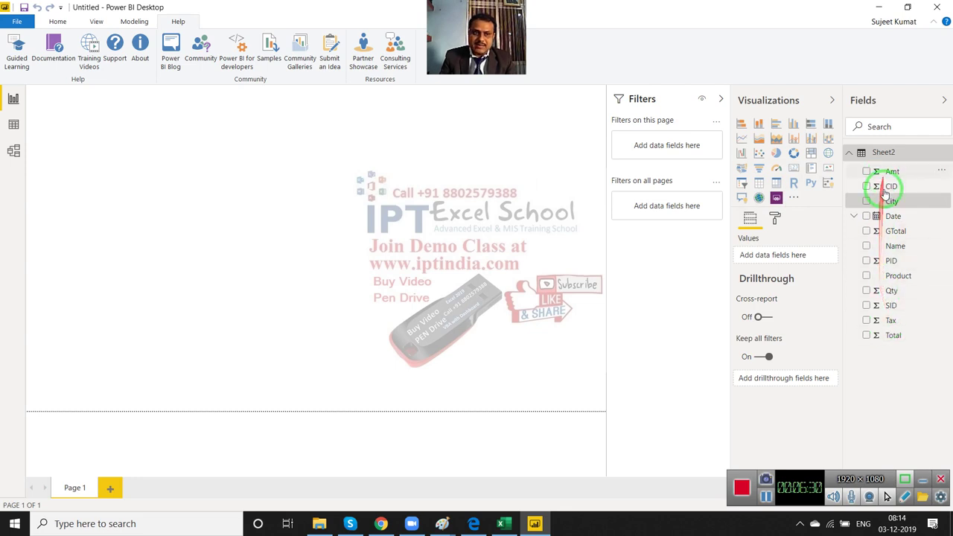
pyautogui.moveTo(868, 199); pyautogui.dragTo(948, 244)
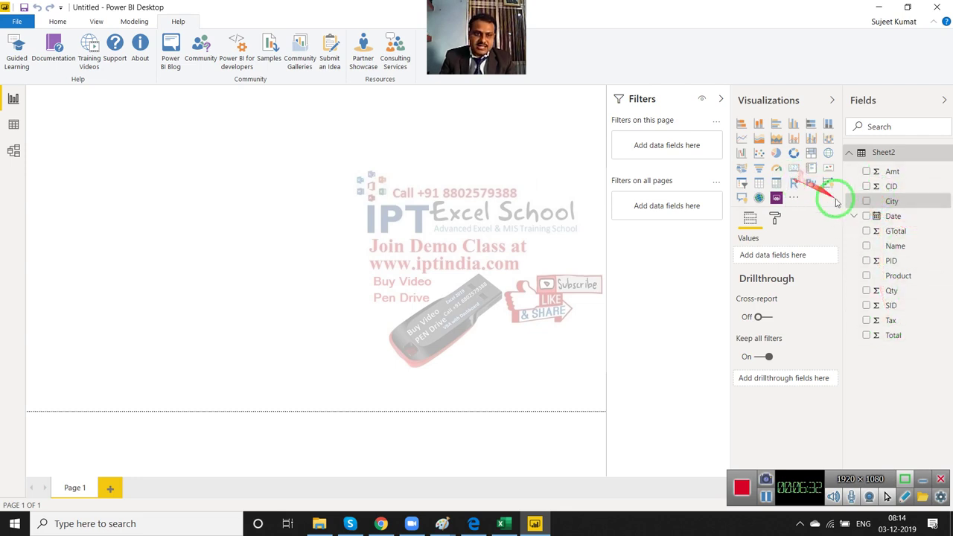
# Add a pie chart of Qty by Product to Page 1 and enlarge it
pyautogui.click(777, 154)
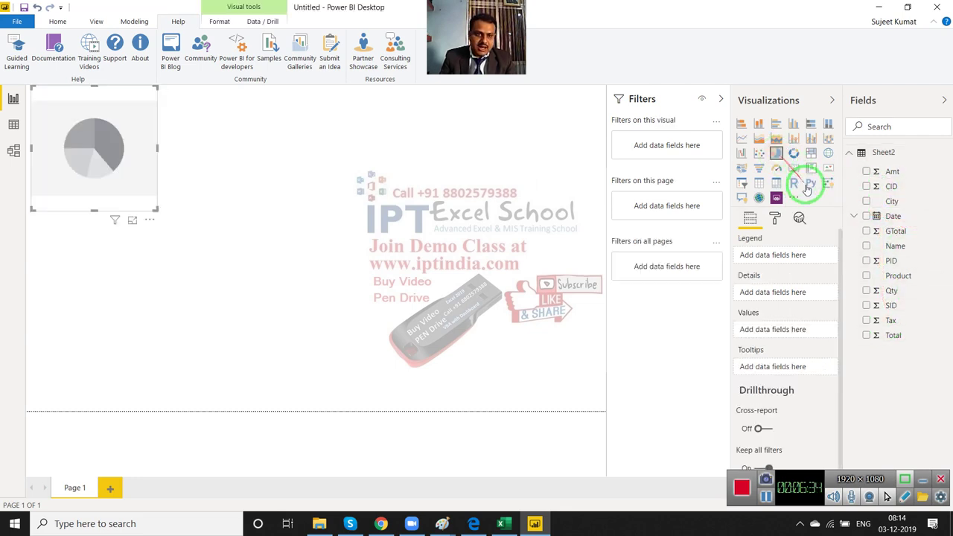
pyautogui.click(864, 292)
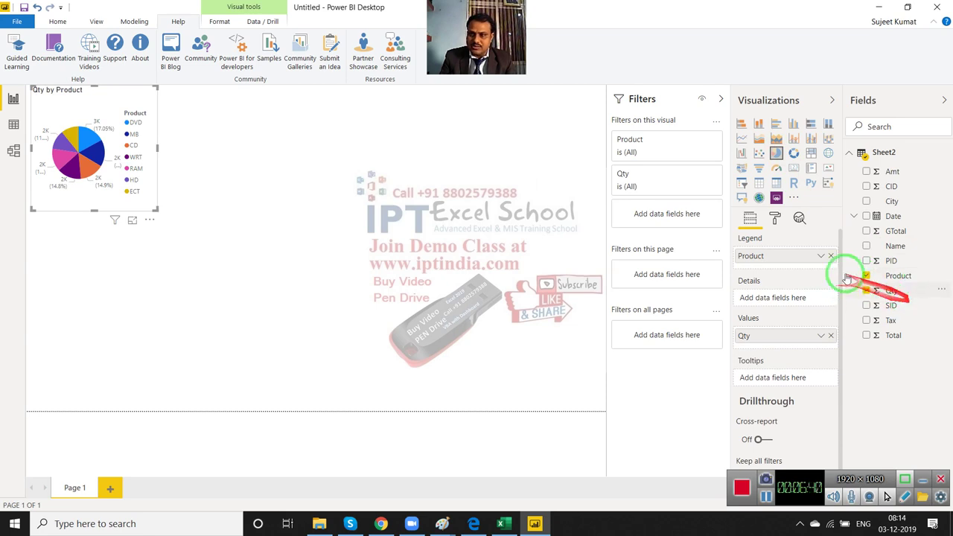
pyautogui.moveTo(157, 210); pyautogui.dragTo(234, 298)
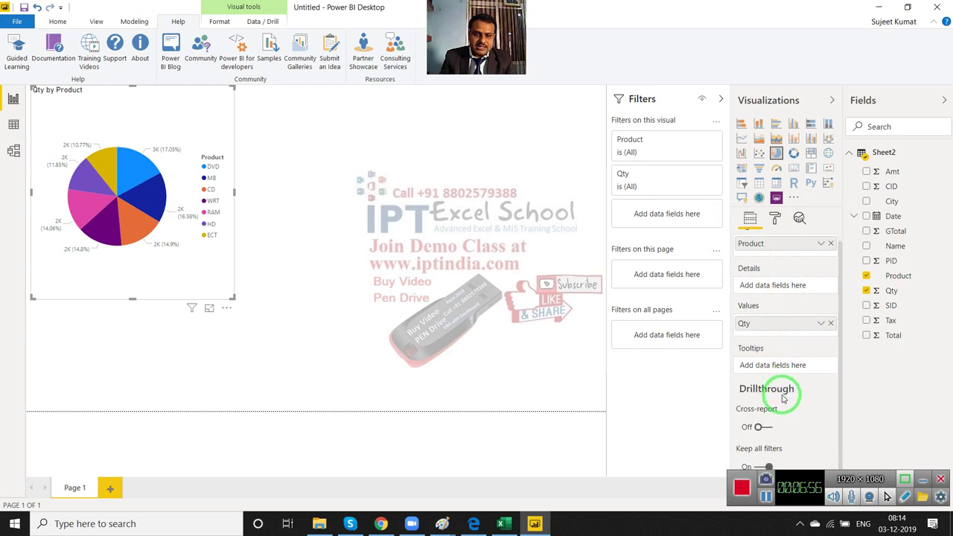
pyautogui.click(775, 220)
pyautogui.click(799, 222)
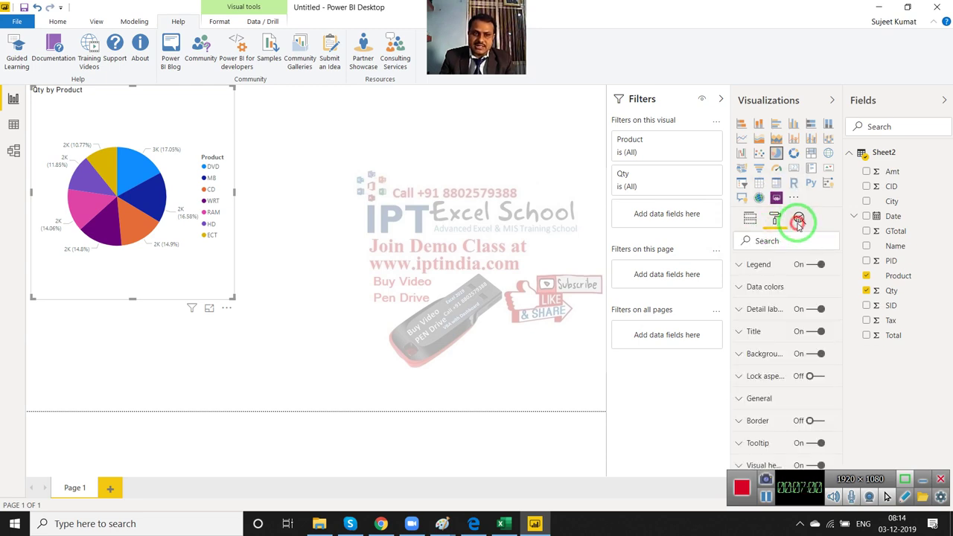
pyautogui.click(750, 220)
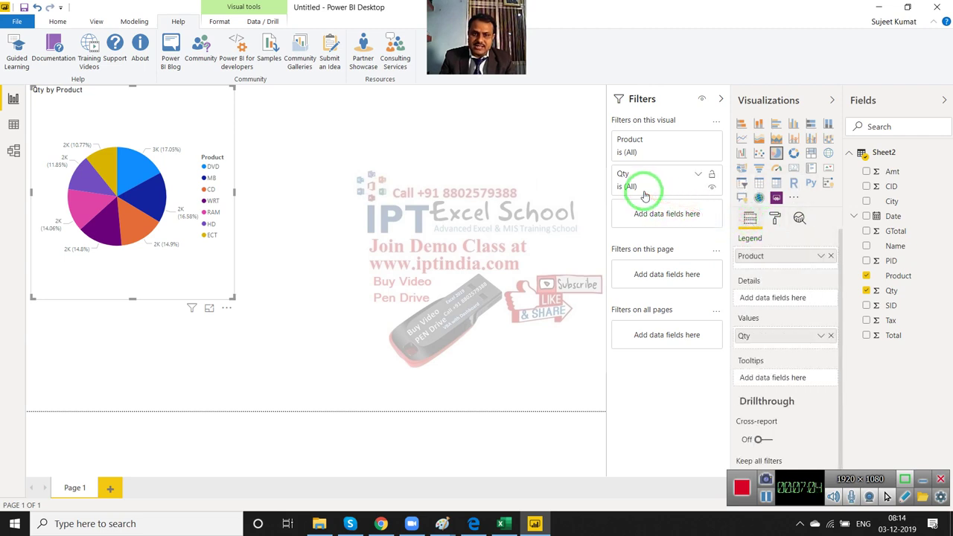
pyautogui.click(698, 141)
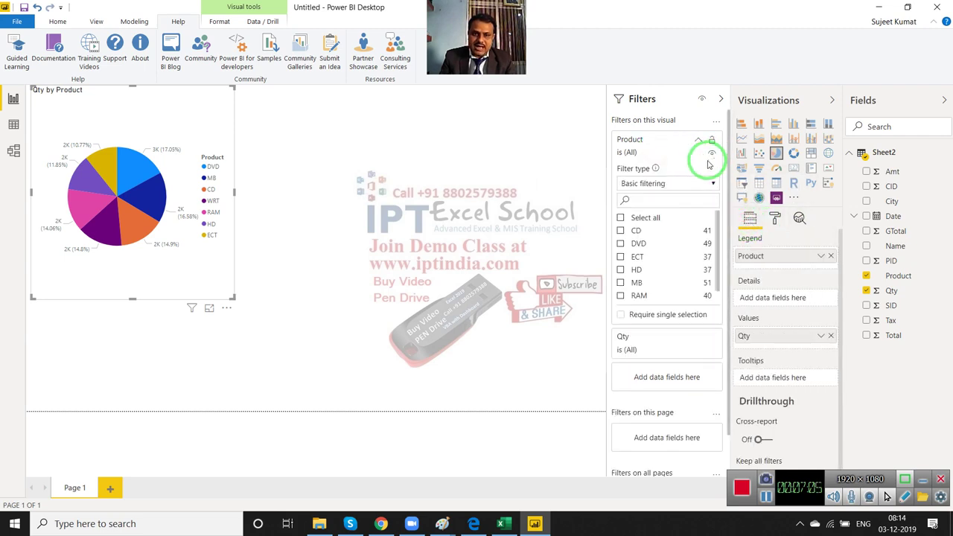
pyautogui.click(621, 231)
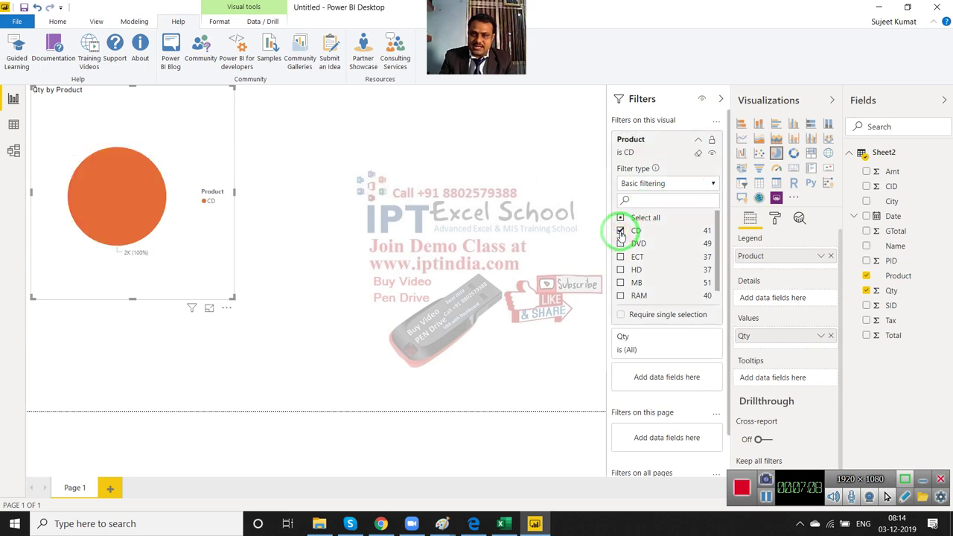
pyautogui.click(620, 232)
pyautogui.click(531, 199)
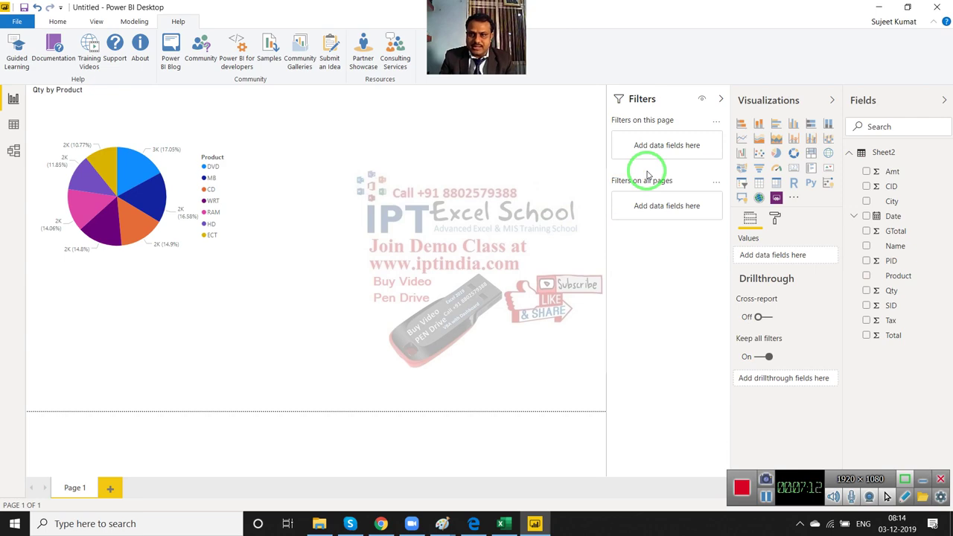
# In Excel, create a PivotTable from the Sheet2 table on a new worksheet
pyautogui.hotkey('alt', 'Tab')
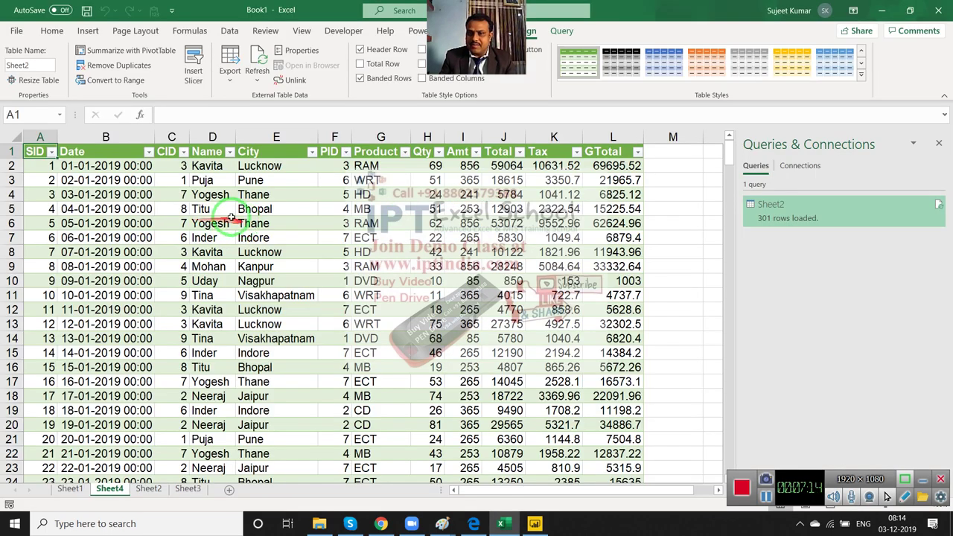
pyautogui.click(88, 31)
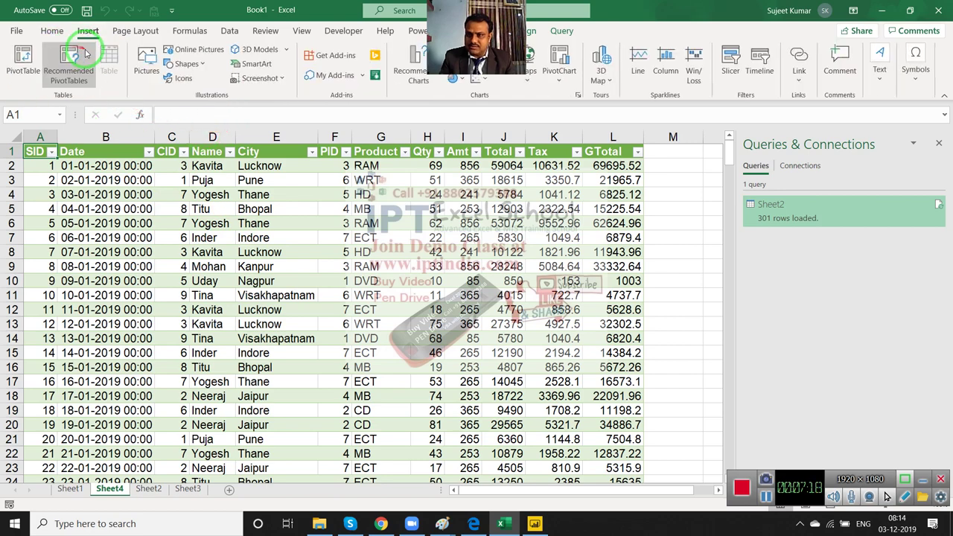
pyautogui.click(23, 60)
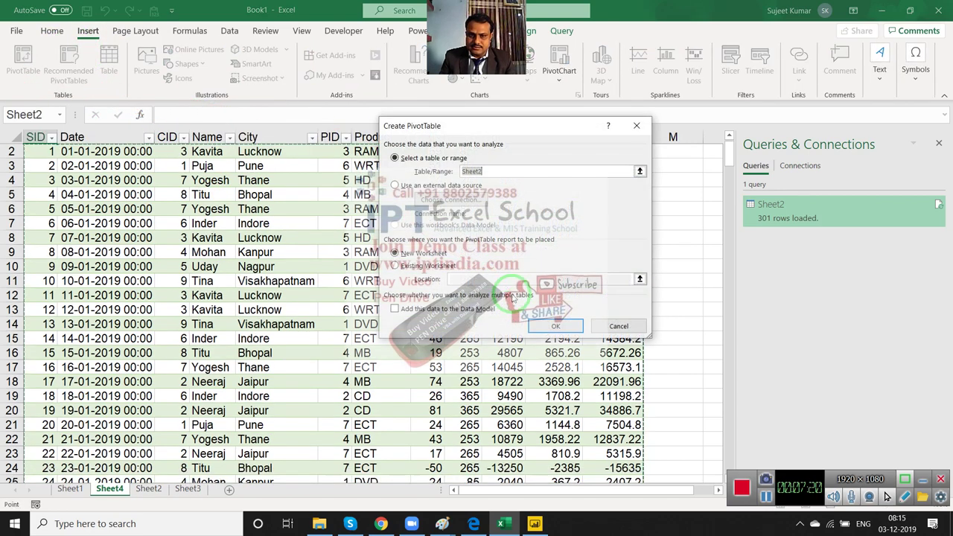
pyautogui.click(552, 327)
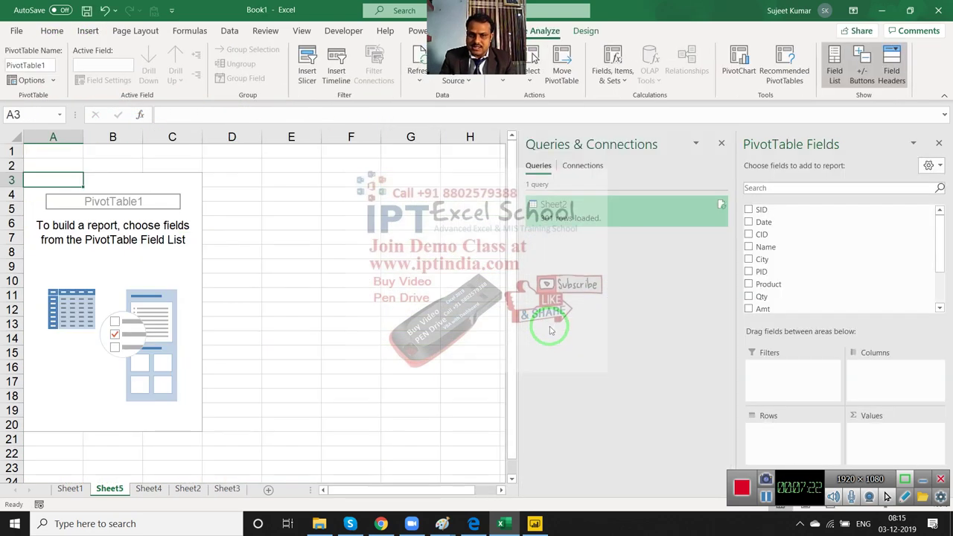
pyautogui.click(722, 144)
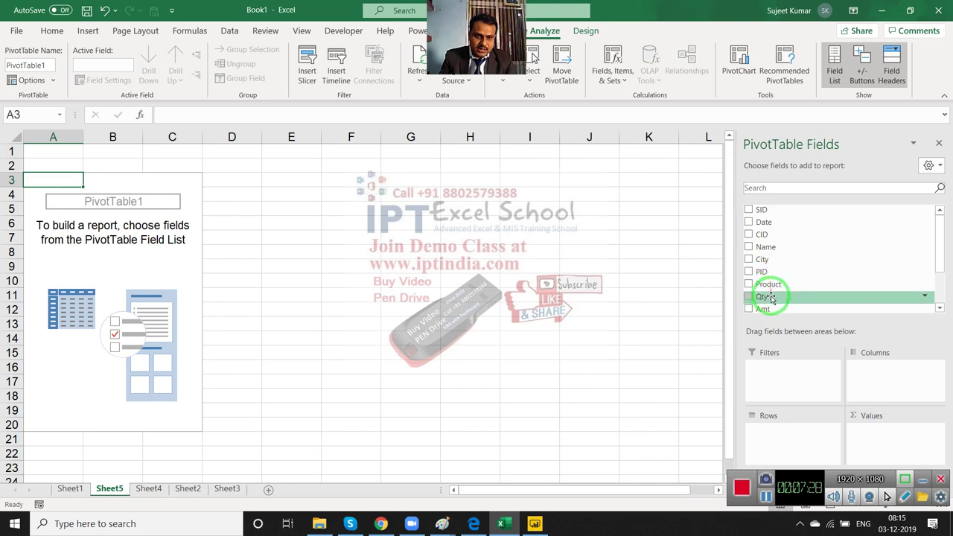
# Sum Qty by Product in the pivot table, giving a Grand Total of 15072
pyautogui.moveTo(768, 297); pyautogui.dragTo(869, 434)
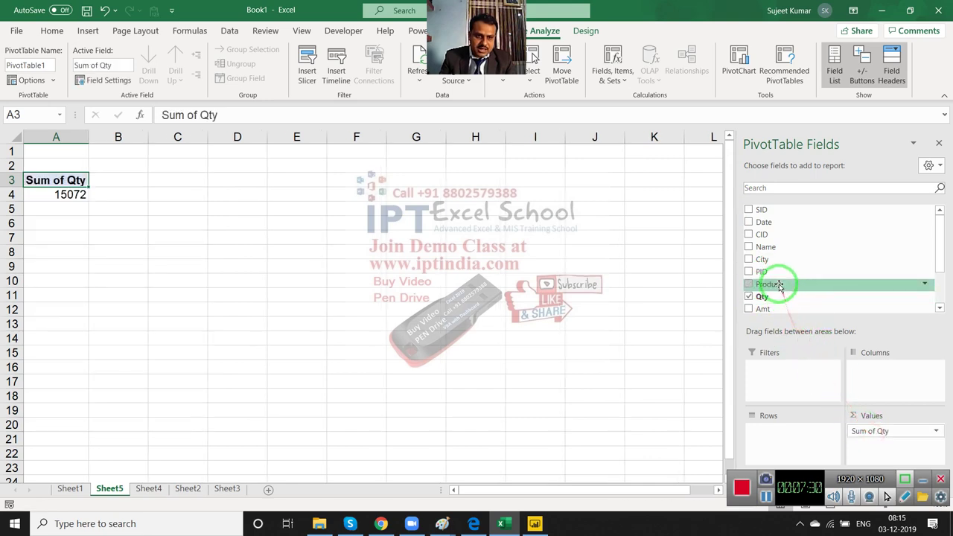
pyautogui.moveTo(779, 285); pyautogui.dragTo(801, 440)
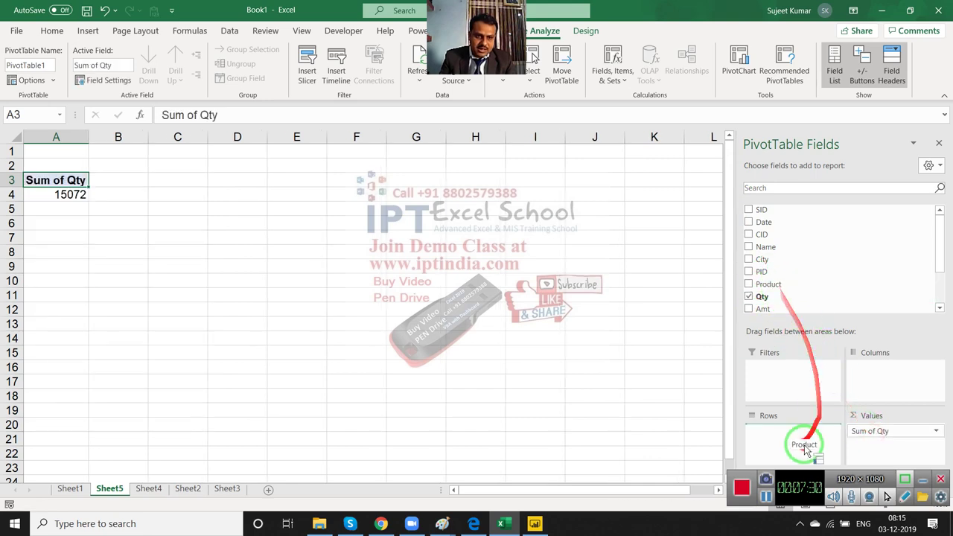
pyautogui.click(87, 31)
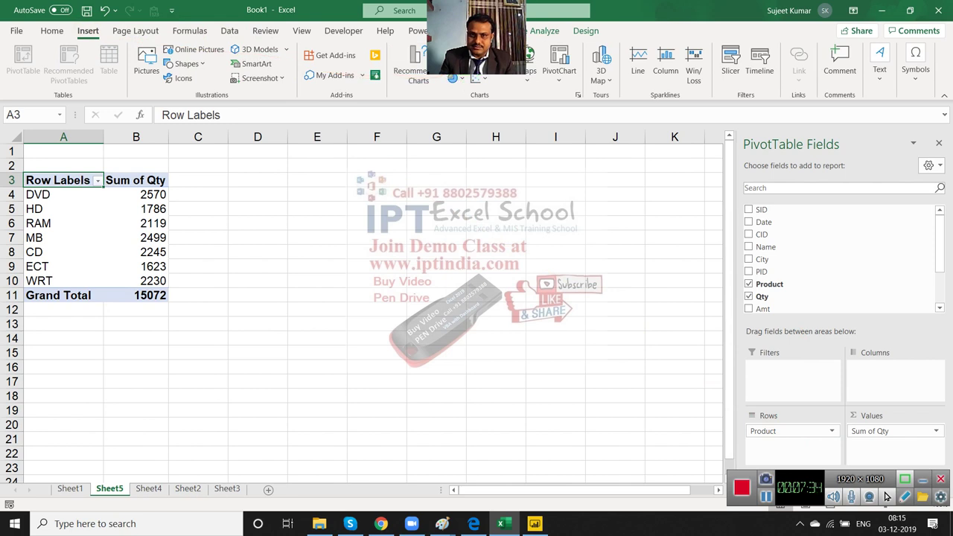
# Insert a 2-D pie PivotChart and place it, enlarged, beside the pivot table
pyautogui.click(463, 84)
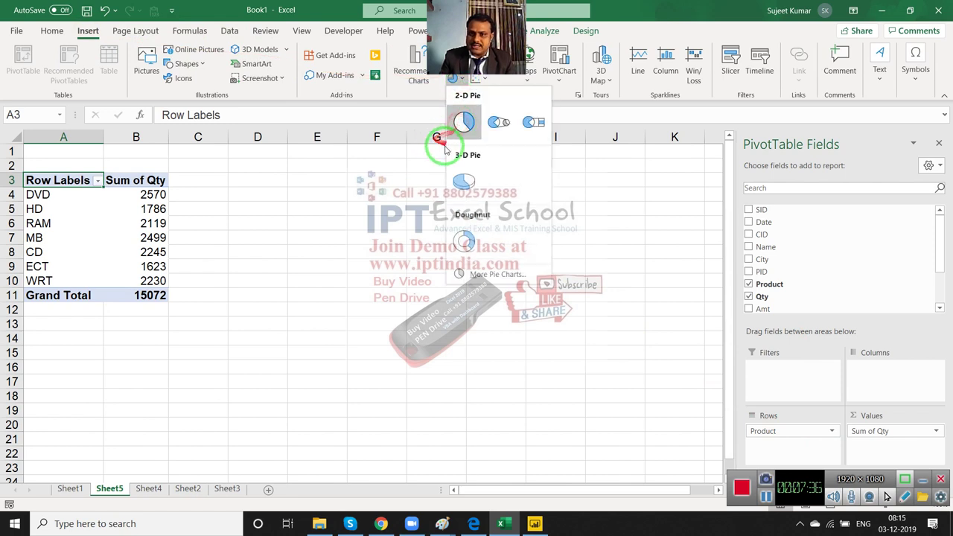
pyautogui.click(445, 132)
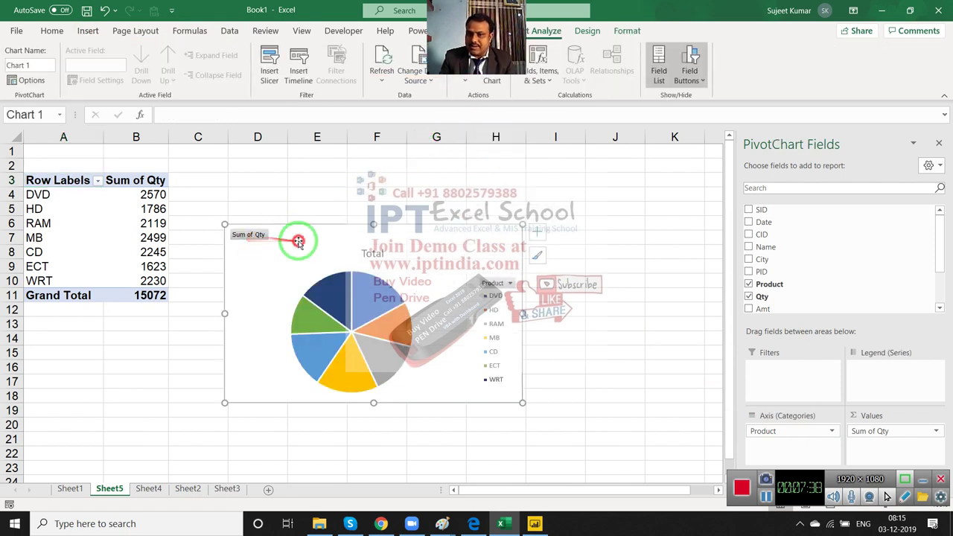
pyautogui.moveTo(295, 237); pyautogui.dragTo(268, 163)
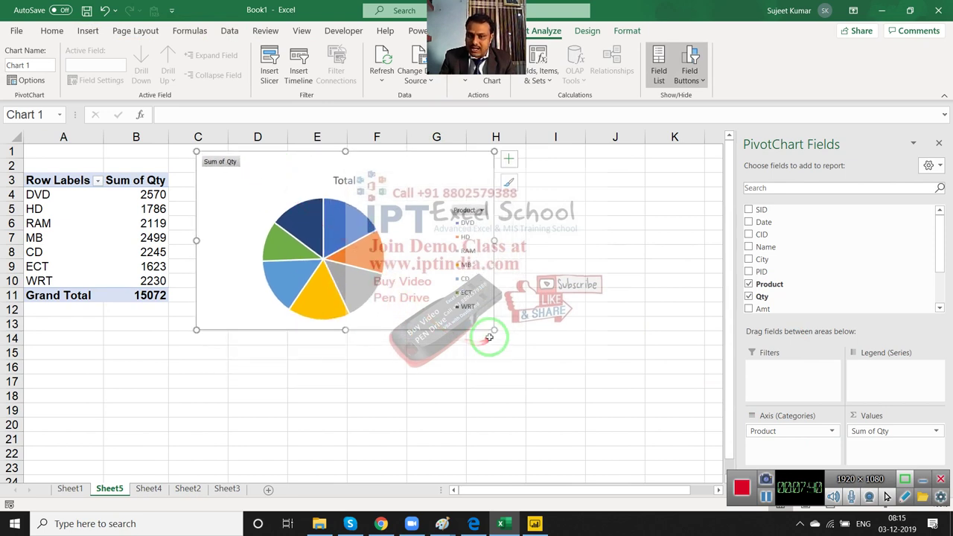
pyautogui.moveTo(494, 329); pyautogui.dragTo(520, 356)
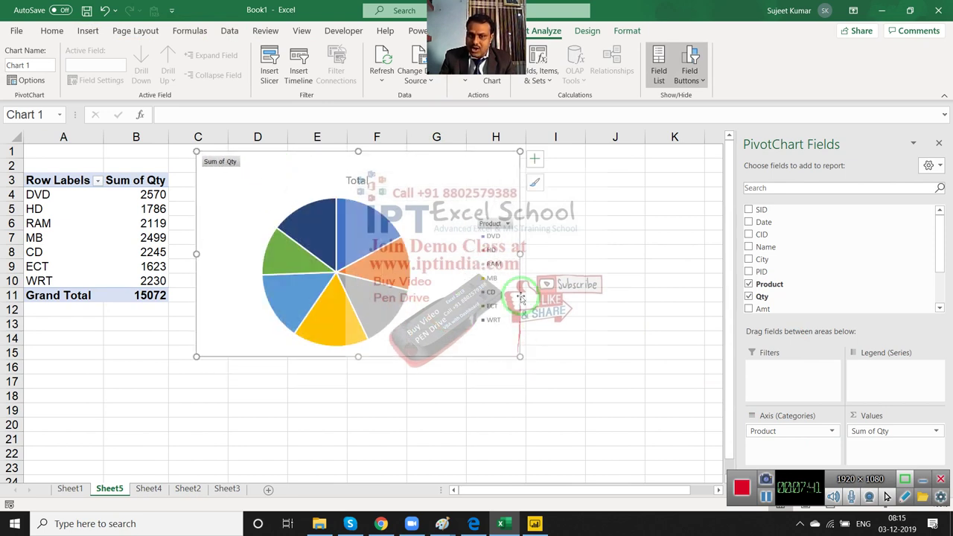
# Filter the chart's Product field to DVD and HD, then restore all seven products
pyautogui.click(508, 223)
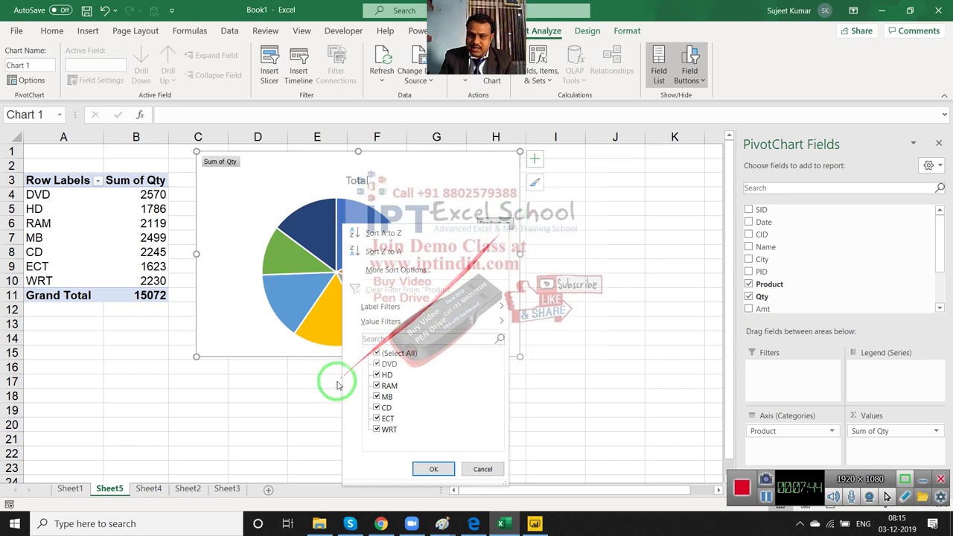
pyautogui.click(376, 353)
pyautogui.click(377, 364)
pyautogui.click(377, 374)
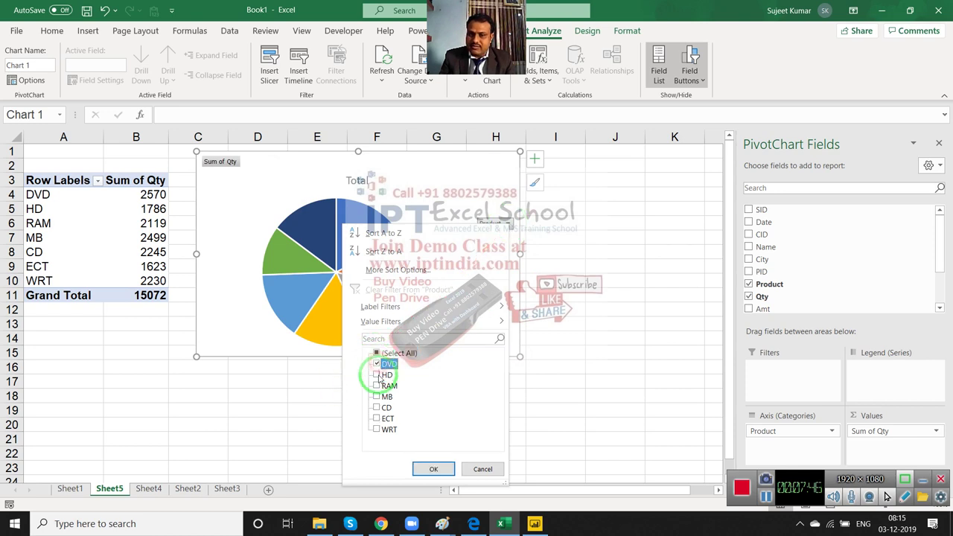
pyautogui.click(432, 468)
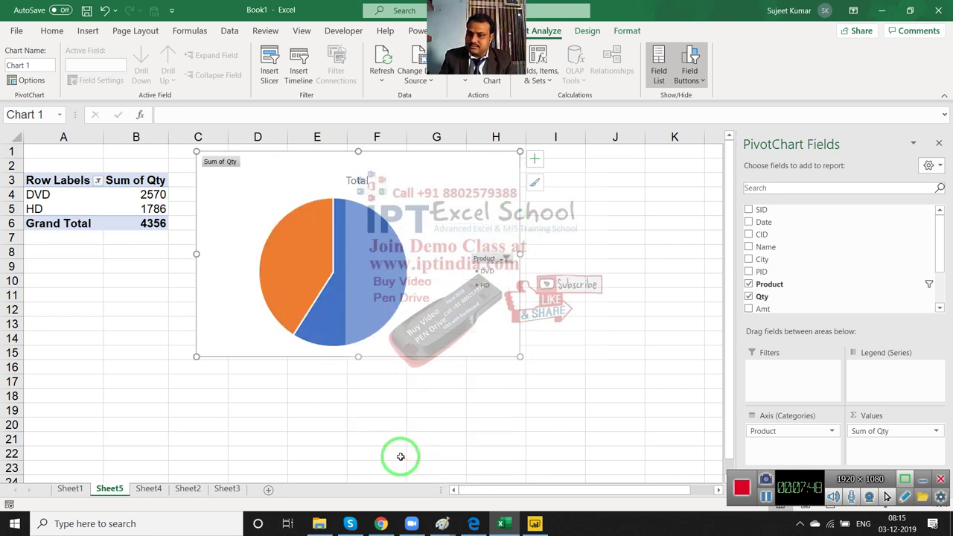
pyautogui.click(507, 259)
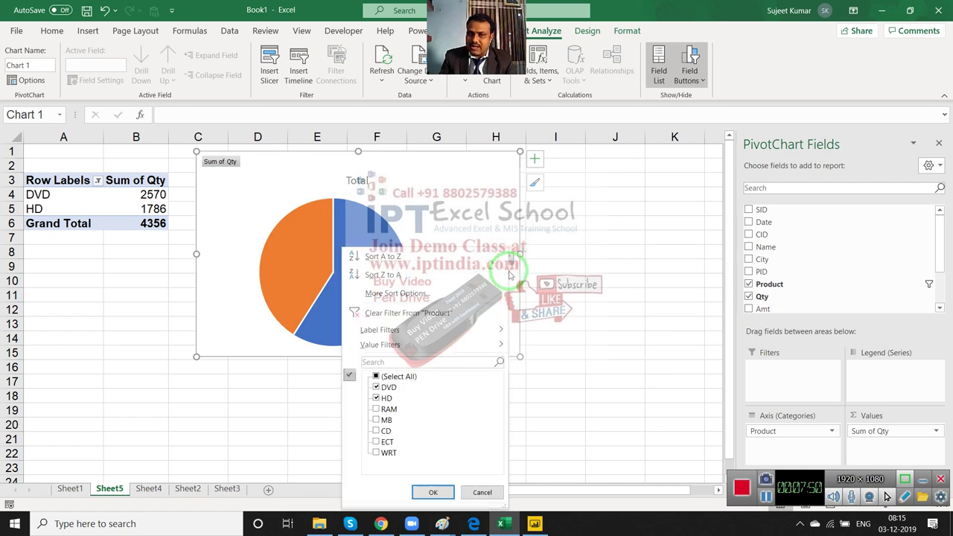
pyautogui.click(376, 376)
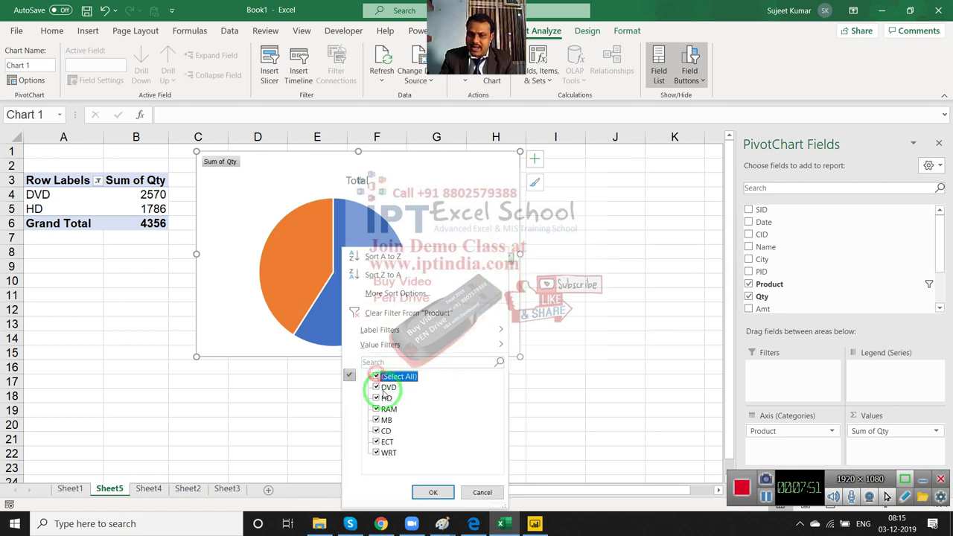
pyautogui.click(434, 492)
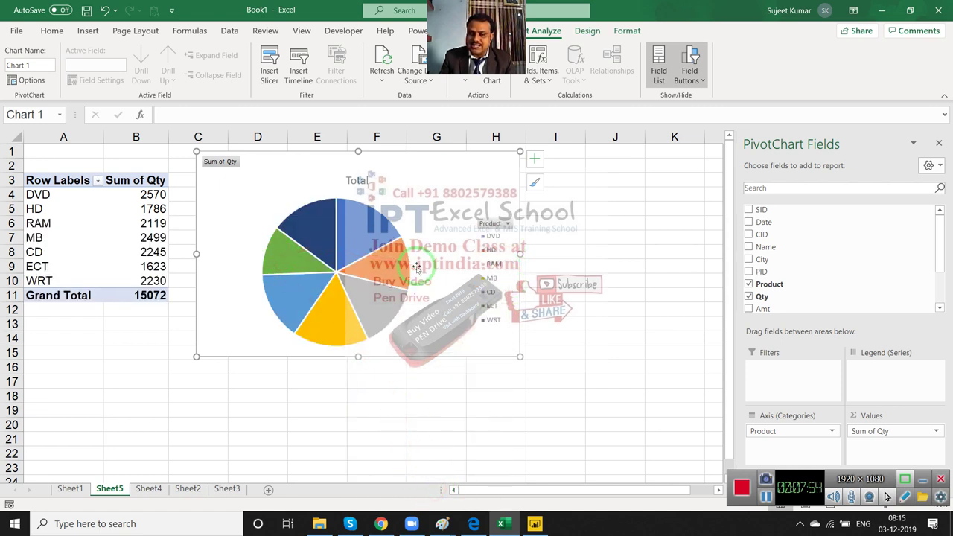
pyautogui.hotkey('alt', 'Tab')
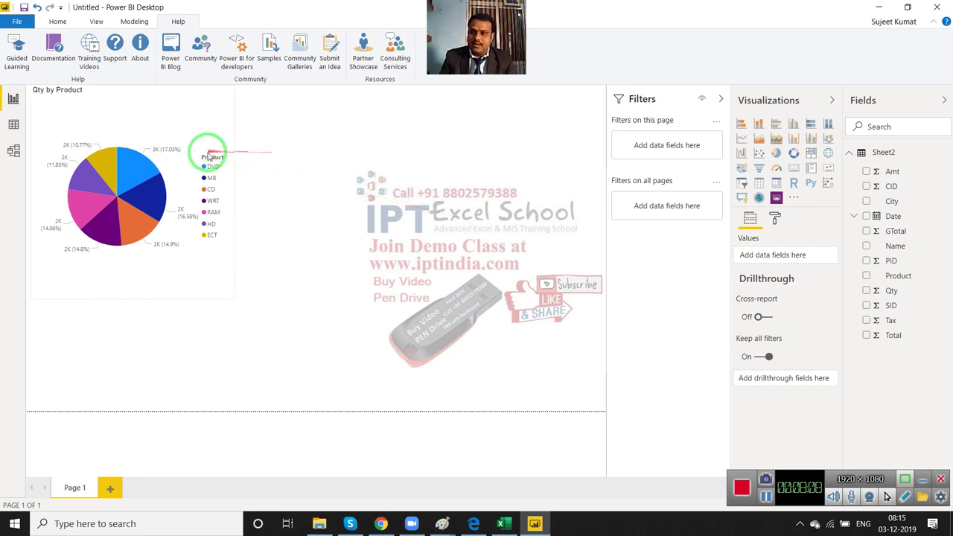
# Select the Qty by Product pie chart to reveal its Product and Qty visual filters
pyautogui.click(135, 123)
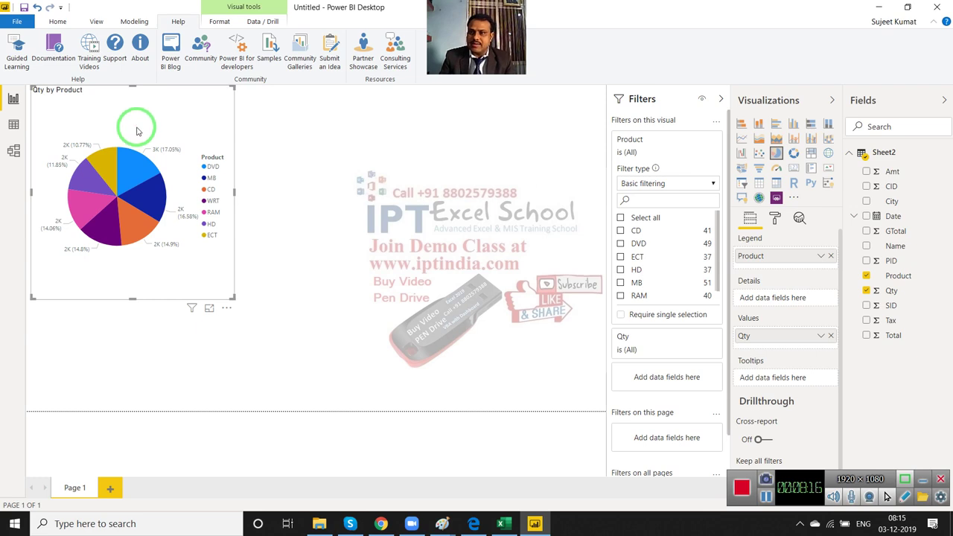
pyautogui.click(57, 21)
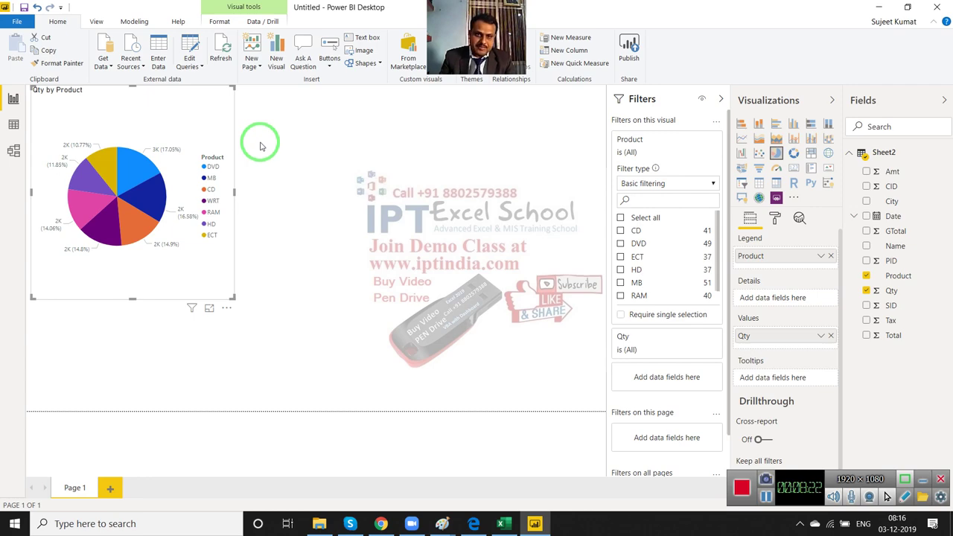
# Show the Windows desktop and refresh it from the right-click menu
pyautogui.press('super+d')
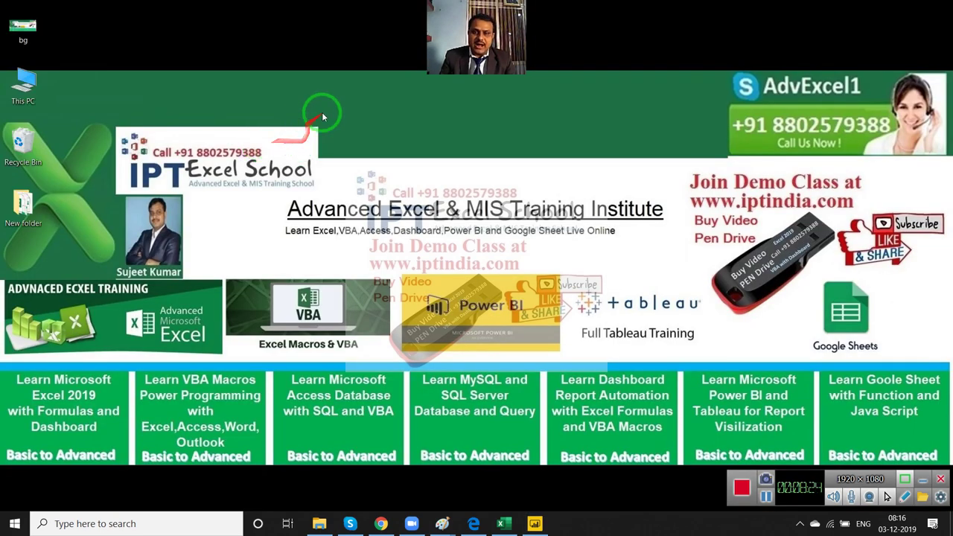
pyautogui.rightClick(342, 103)
pyautogui.click(380, 141)
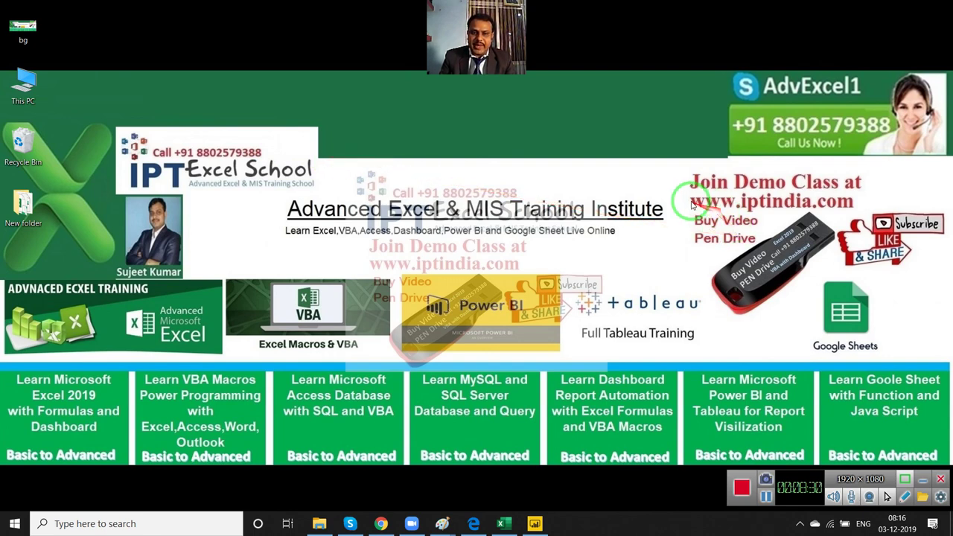
# Make several drags on the desktop, briefly restore Power BI, then minimize it again
pyautogui.moveTo(673, 167); pyautogui.dragTo(835, 307)
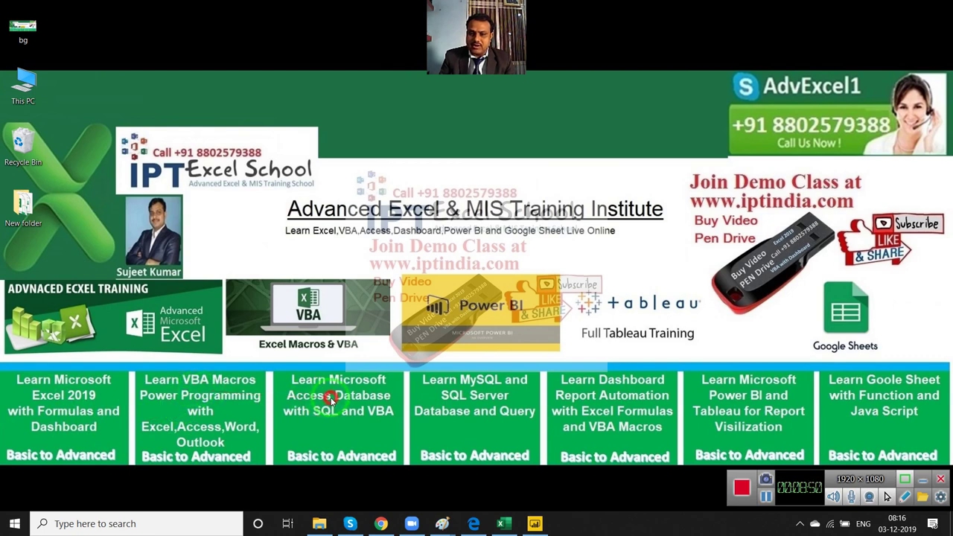
pyautogui.moveTo(314, 400); pyautogui.dragTo(619, 409)
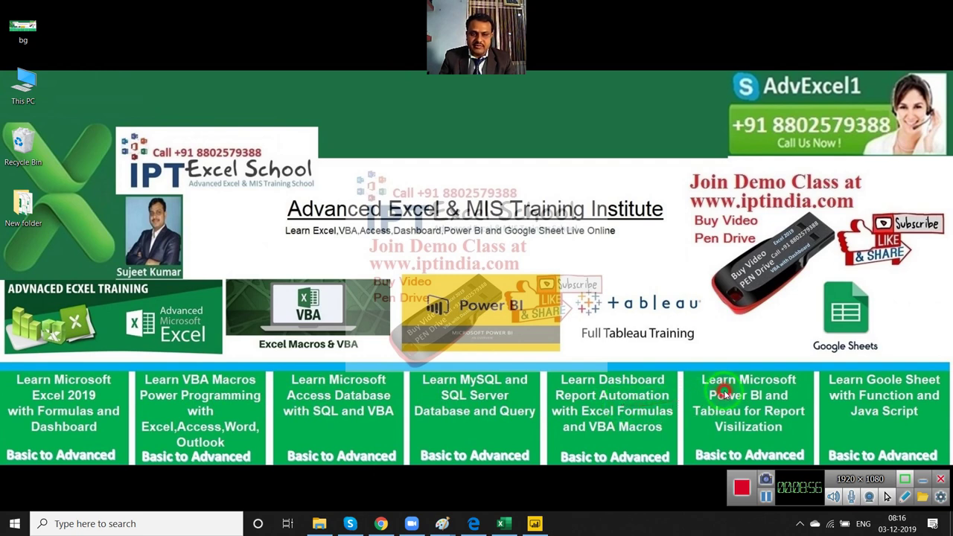
pyautogui.moveTo(700, 402)
pyautogui.mouseDown()
pyautogui.moveTo(893, 417)
pyautogui.moveTo(564, 342)
pyautogui.moveTo(893, 350)
pyautogui.mouseUp()
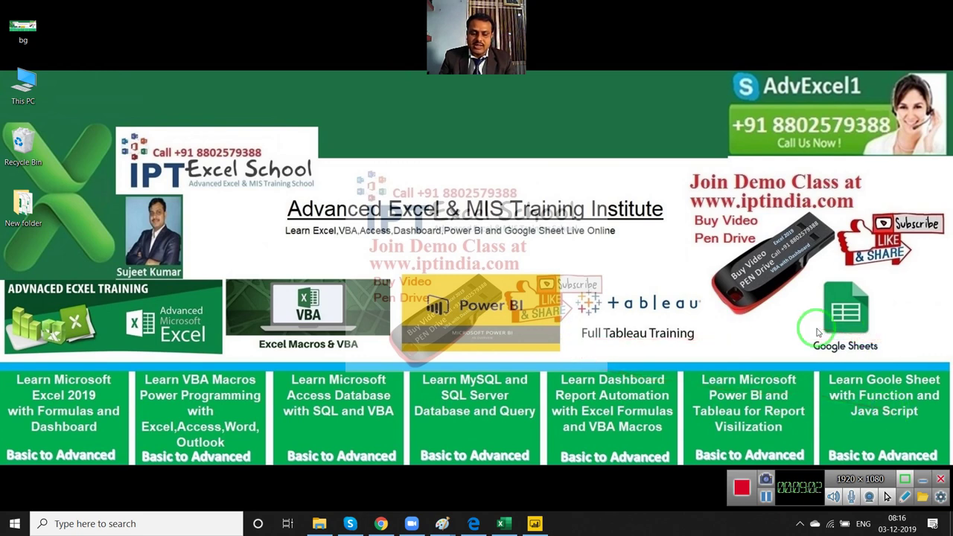
pyautogui.moveTo(815, 333); pyautogui.dragTo(488, 332)
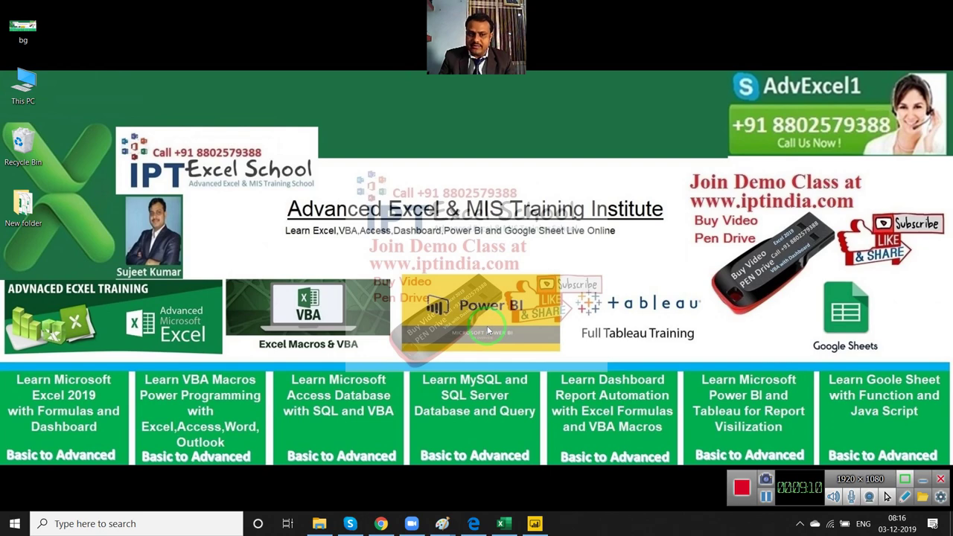
pyautogui.press('super+d')
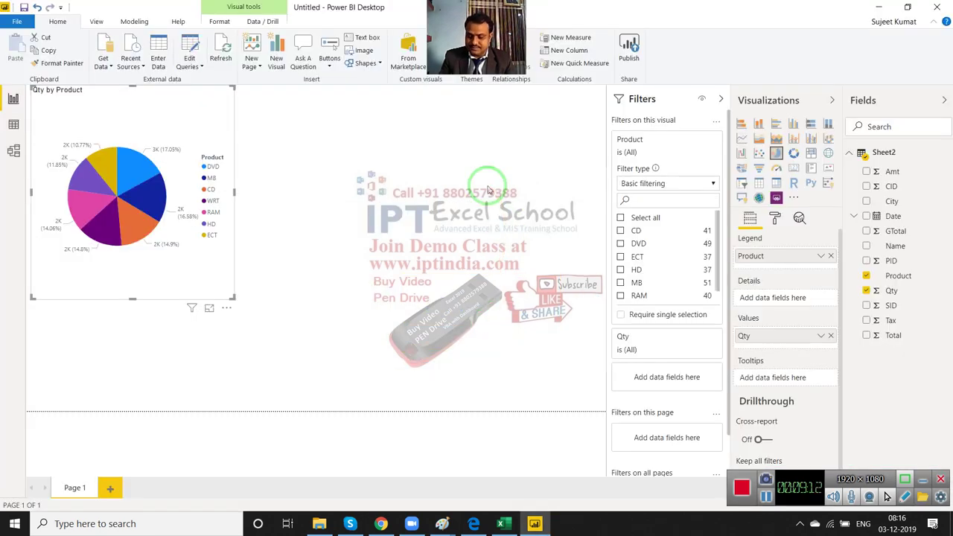
pyautogui.press('super+d')
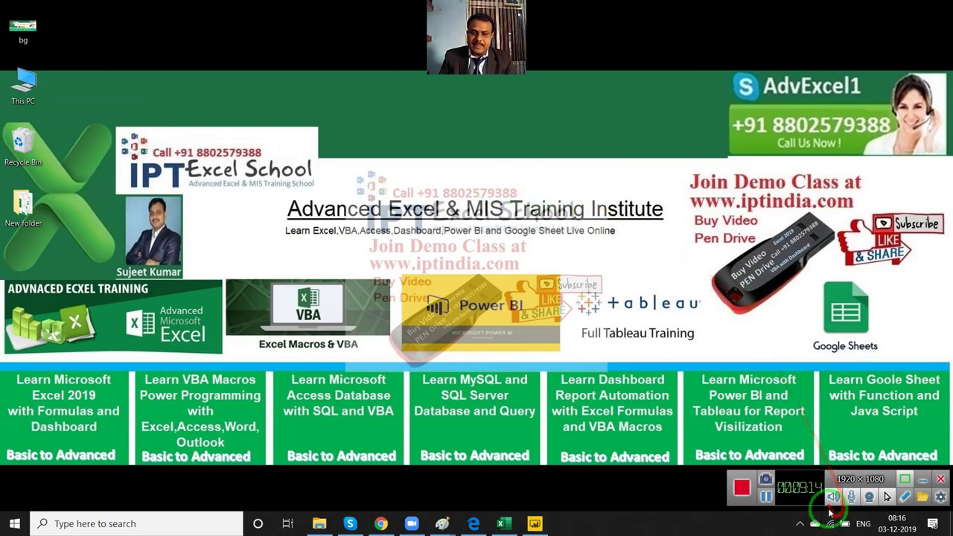